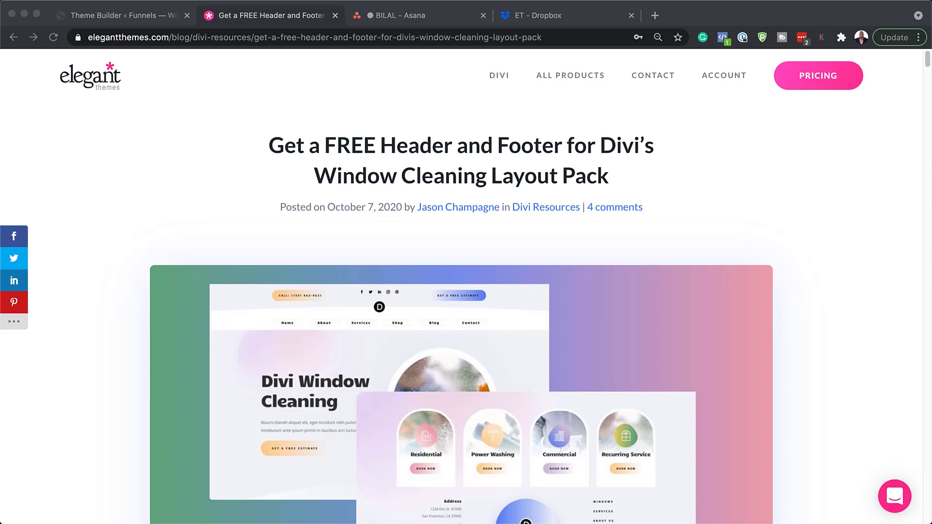
Step: Submit an email address in the blog's free-download form and download the Window Cleaning template zip
{"action": "scroll", "coordinate": [466, 292], "scroll_direction": "down", "scroll_amount": 10}
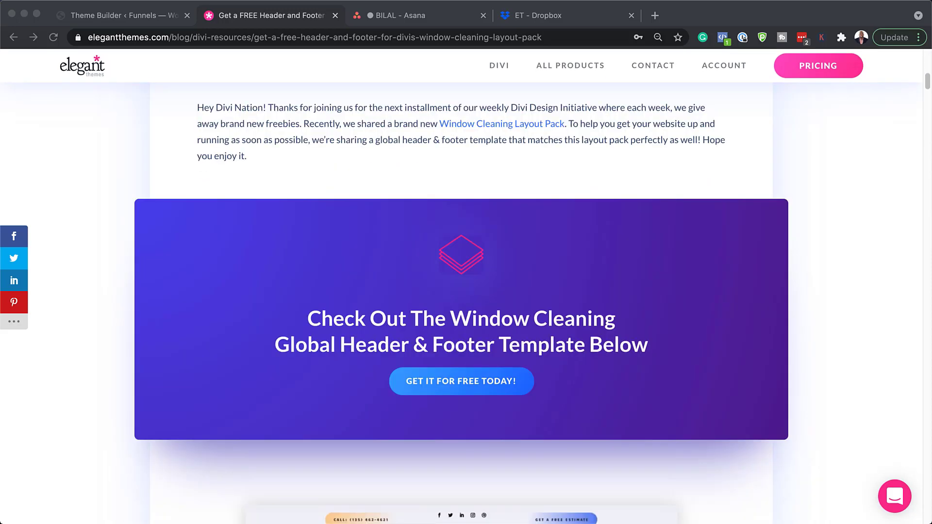
{"action": "scroll", "coordinate": [462, 310], "scroll_direction": "down", "scroll_amount": 1}
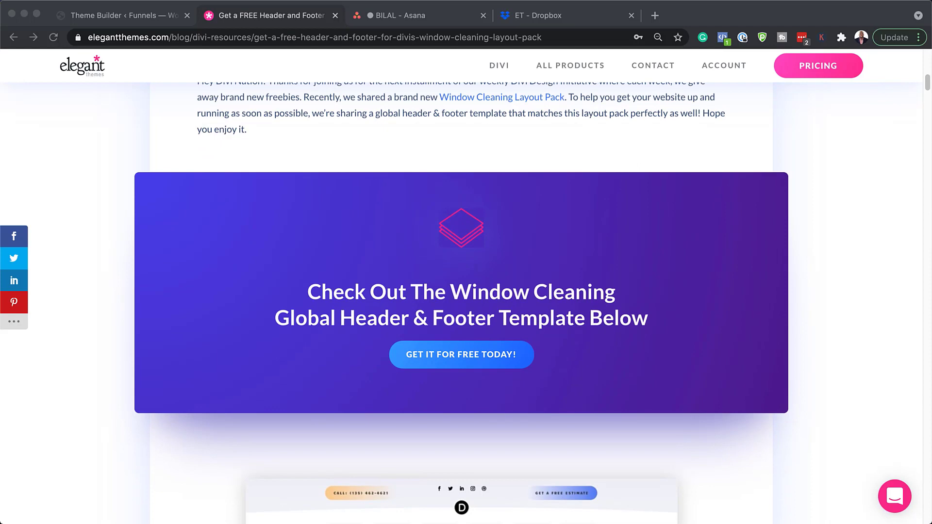
{"action": "left_click", "coordinate": [482, 354]}
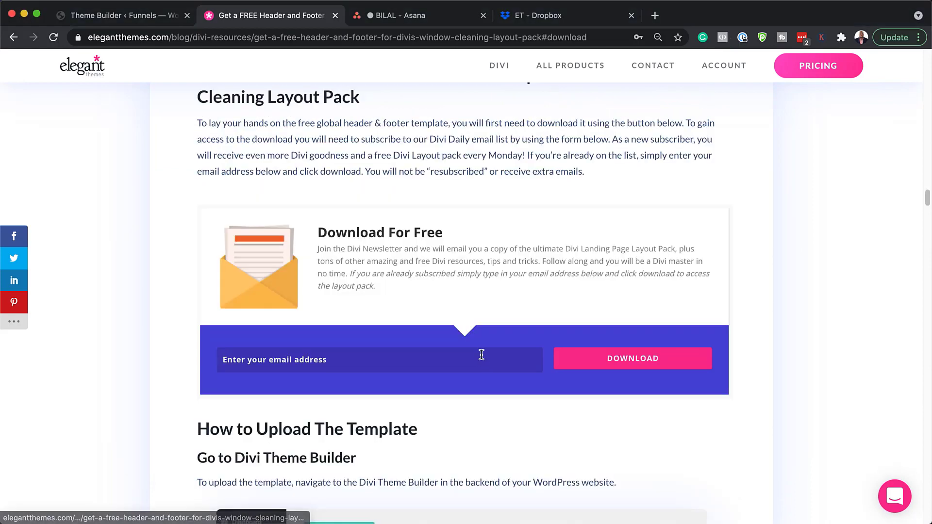
{"action": "left_click", "coordinate": [480, 354]}
{"action": "left_click", "coordinate": [692, 366]}
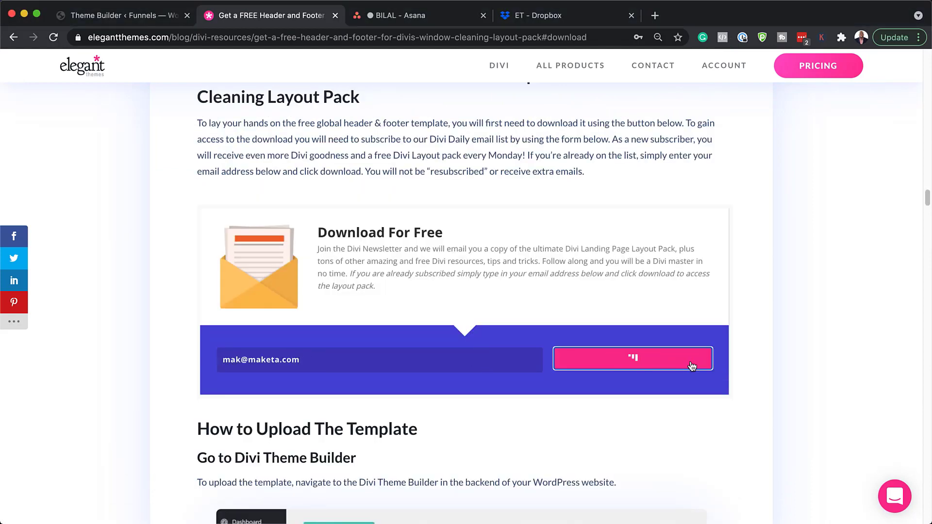
{"action": "left_click", "coordinate": [476, 203]}
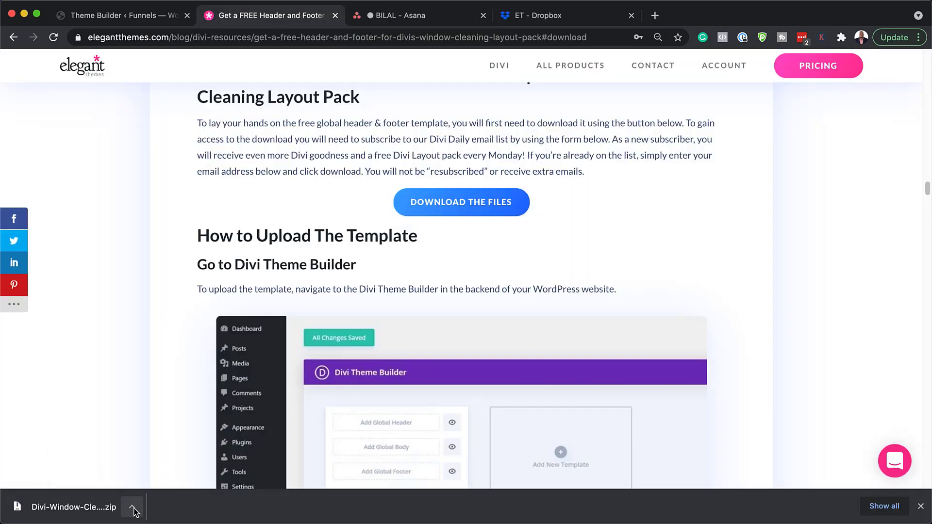
{"action": "left_click", "coordinate": [133, 508]}
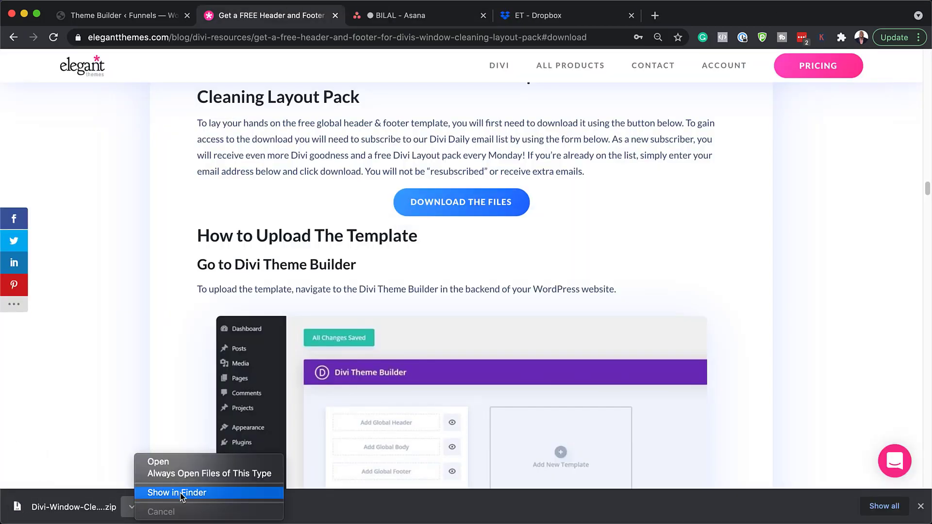
Step: Unzip the download in Finder to get Divi-Window-Cleaning-header-and-Footer-Template.json, then minimize Finder
{"action": "left_click", "coordinate": [207, 493]}
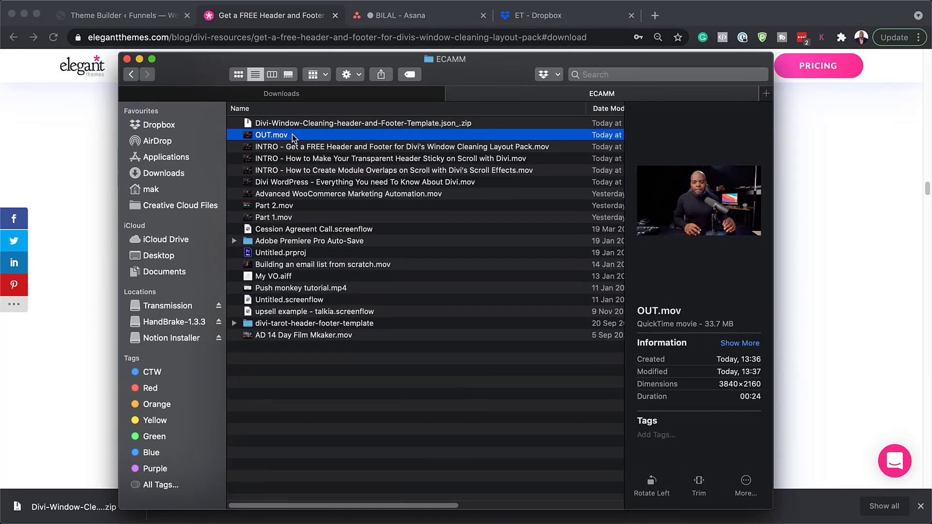
{"action": "left_click", "coordinate": [301, 125]}
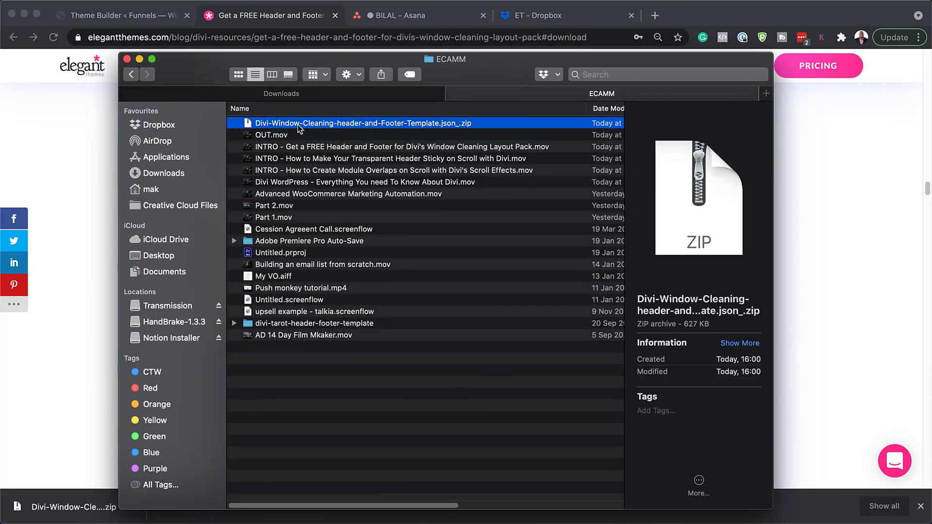
{"action": "double_click", "coordinate": [392, 124]}
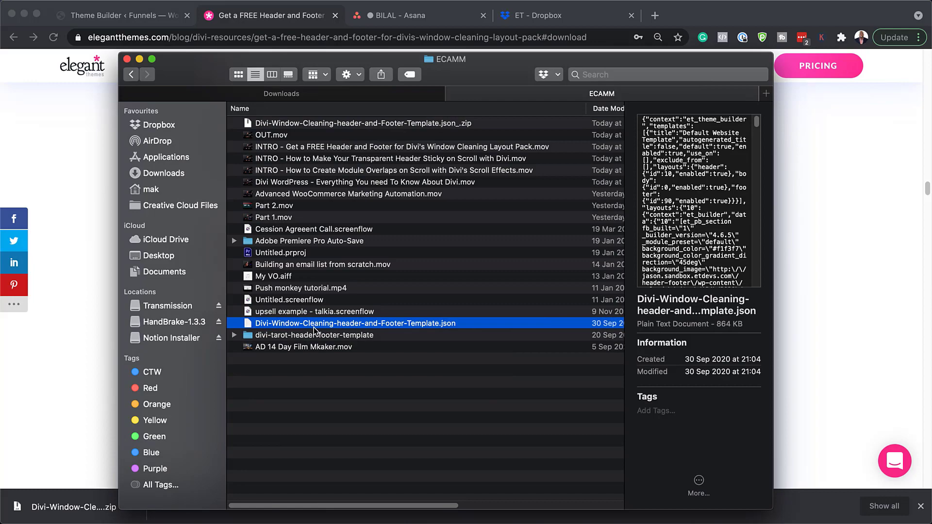
{"action": "key", "text": "super+m"}
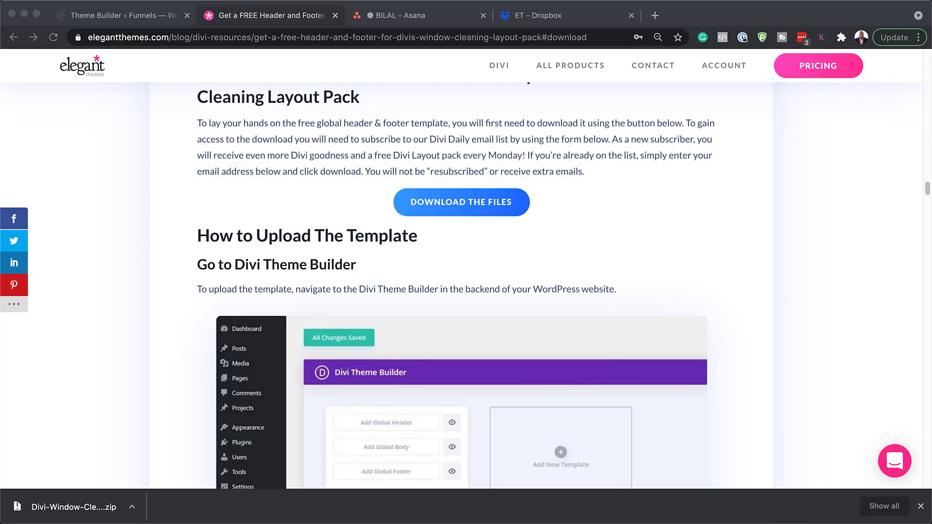
Step: Return to the WordPress admin and navigate to Divi's Theme Builder page
{"action": "left_click", "coordinate": [94, 14]}
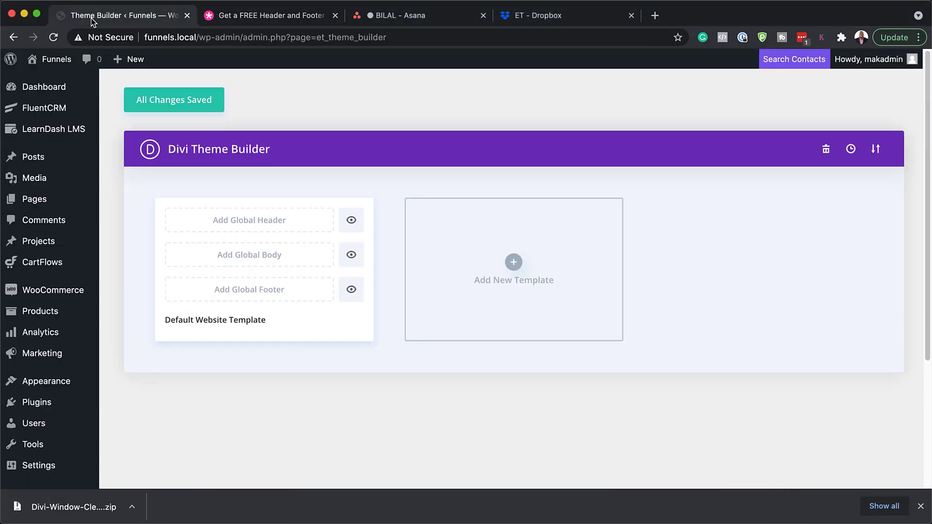
{"action": "left_click", "coordinate": [922, 507]}
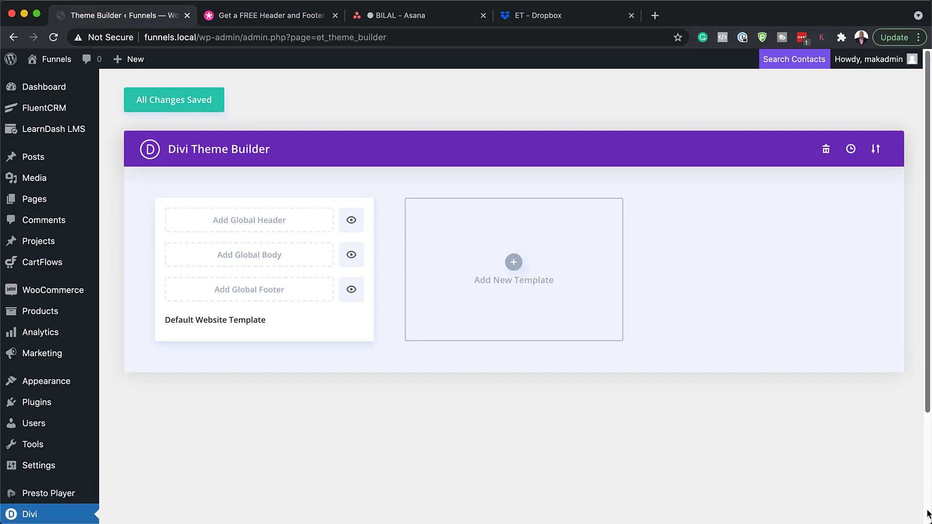
{"action": "scroll", "coordinate": [50, 323], "scroll_direction": "down", "scroll_amount": 3}
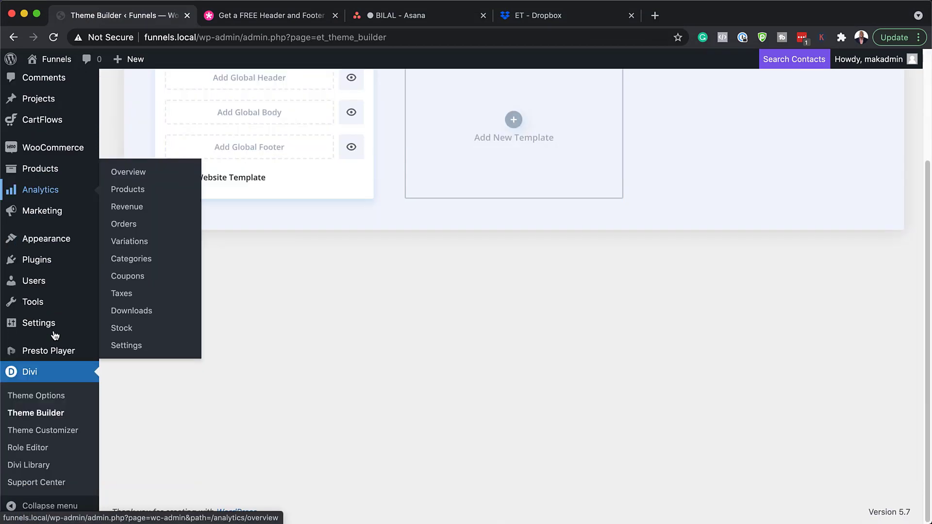
{"action": "left_click", "coordinate": [30, 374]}
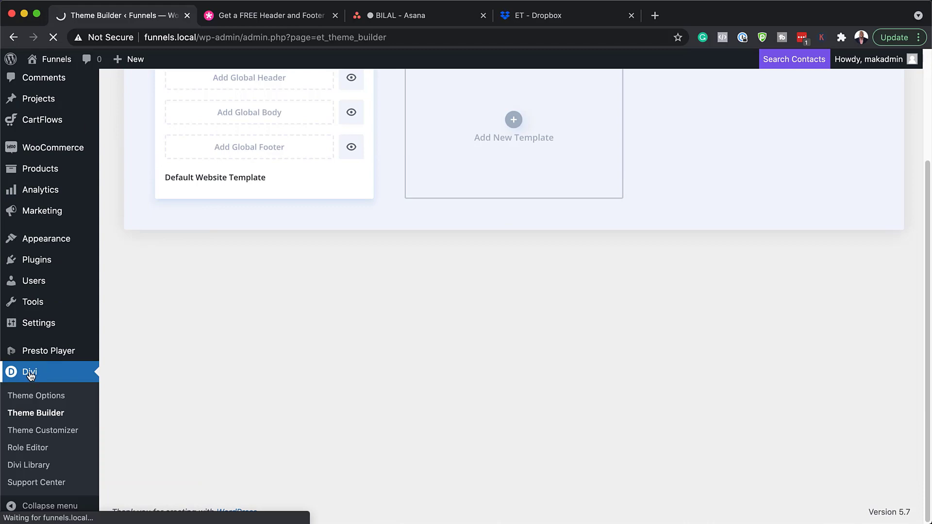
{"action": "scroll", "coordinate": [49, 382], "scroll_direction": "down", "scroll_amount": 3}
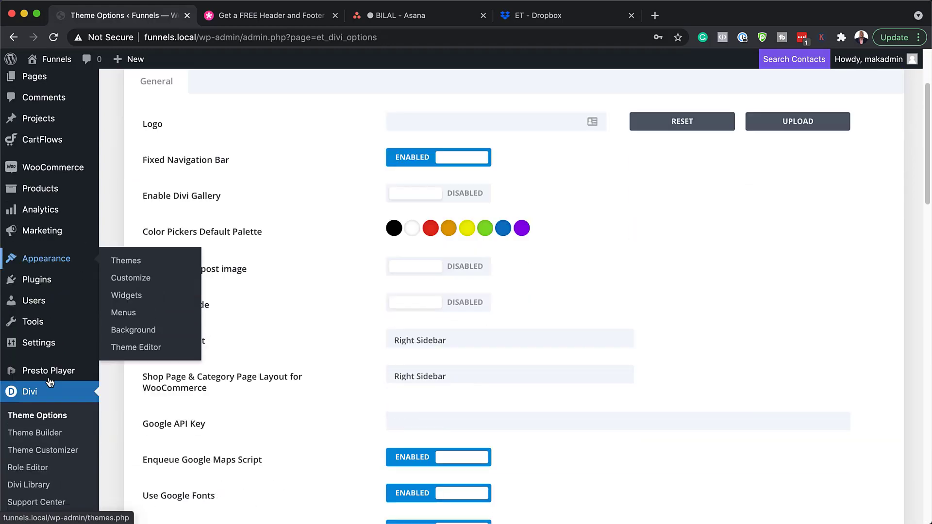
{"action": "scroll", "coordinate": [49, 382], "scroll_direction": "down", "scroll_amount": 1}
{"action": "left_click", "coordinate": [42, 423]}
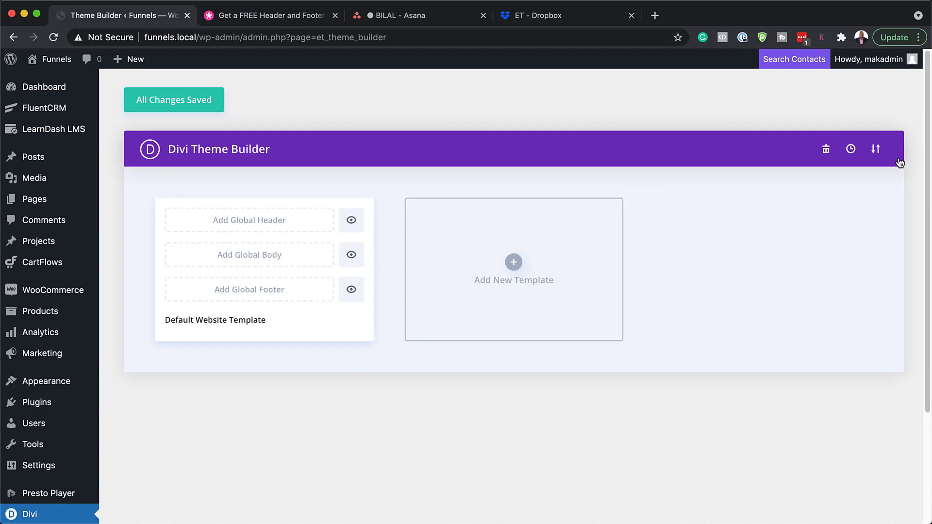
Step: Import Divi-Window-Cleaning-header-and-Footer-Template.json as Theme Builder templates
{"action": "left_click", "coordinate": [875, 149]}
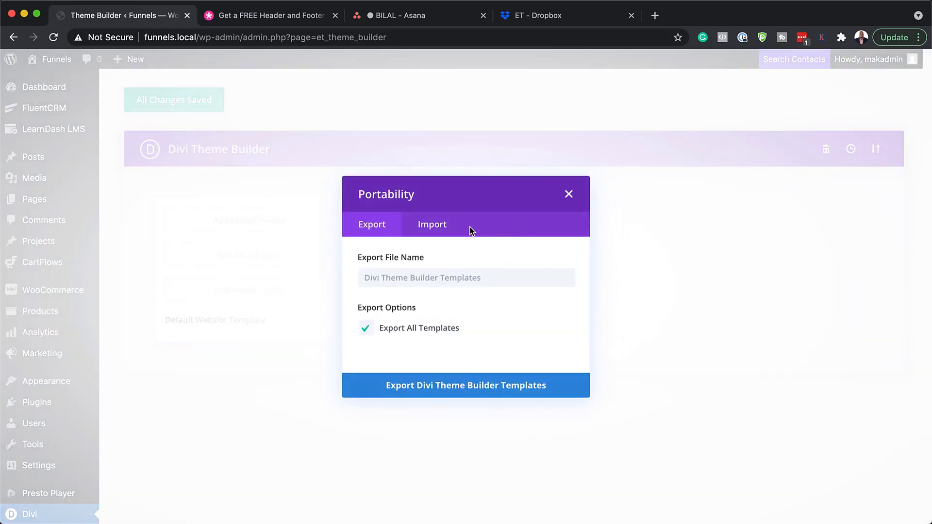
{"action": "left_click", "coordinate": [427, 225]}
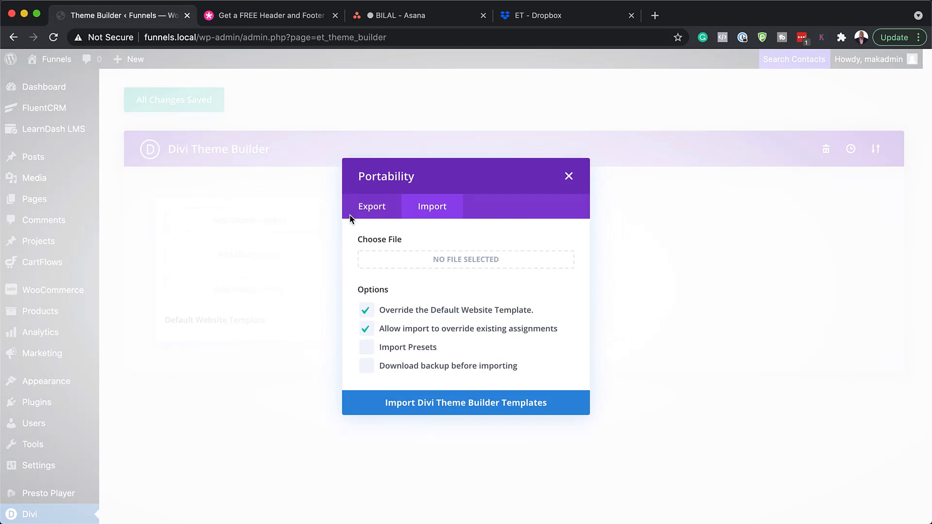
{"action": "left_click", "coordinate": [443, 262]}
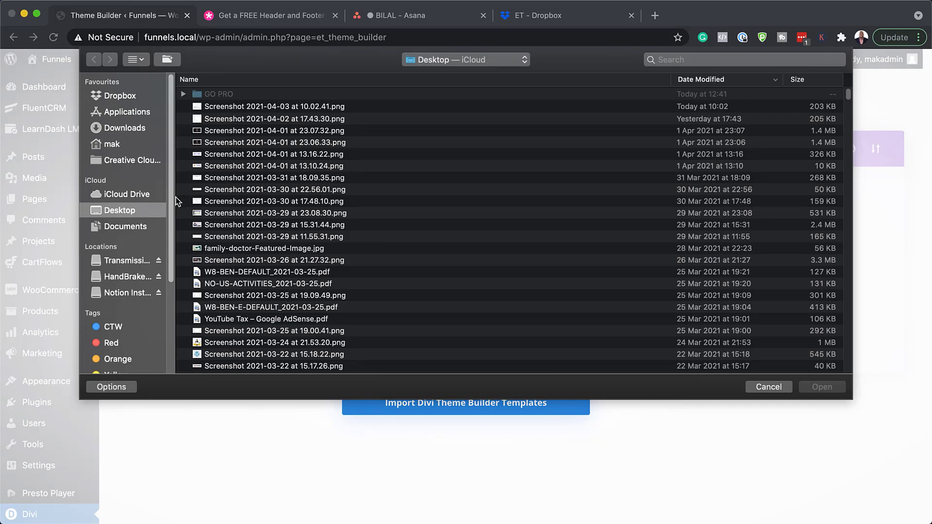
{"action": "left_click", "coordinate": [115, 145]}
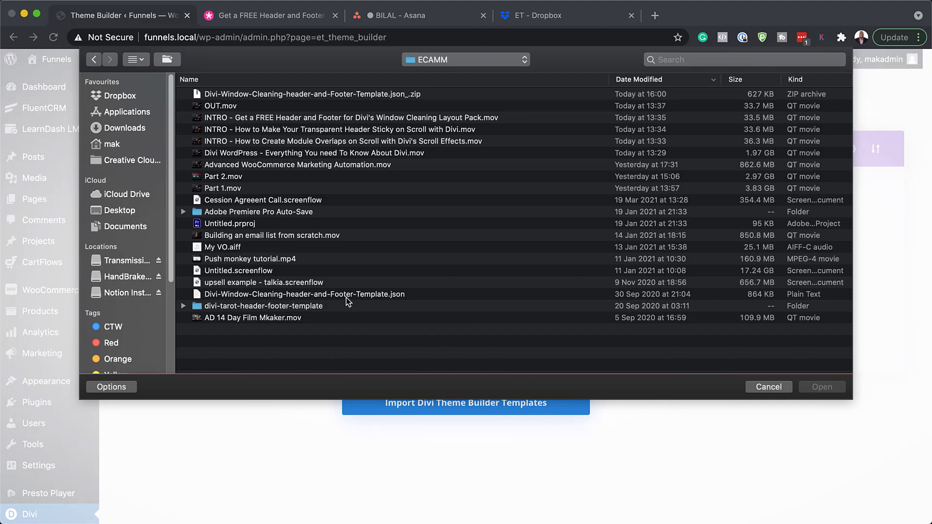
{"action": "double_click", "coordinate": [347, 295]}
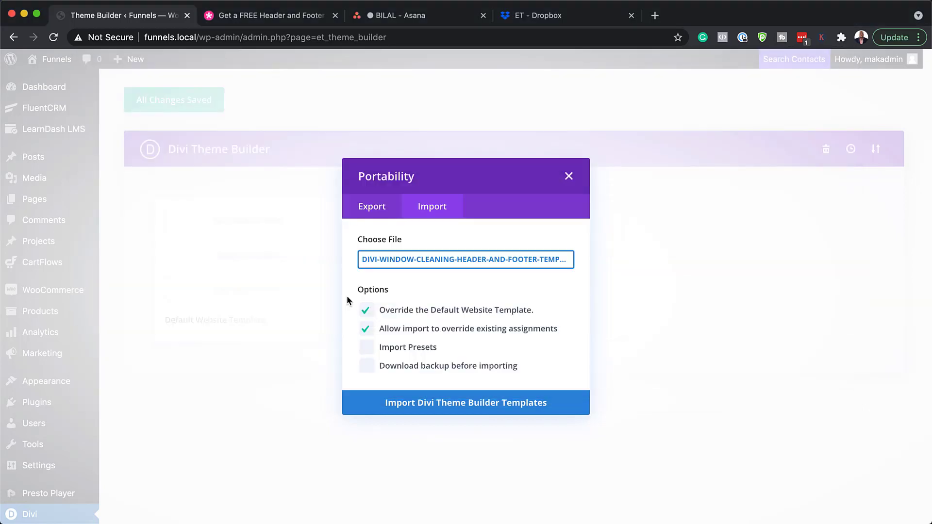
{"action": "left_click", "coordinate": [478, 407]}
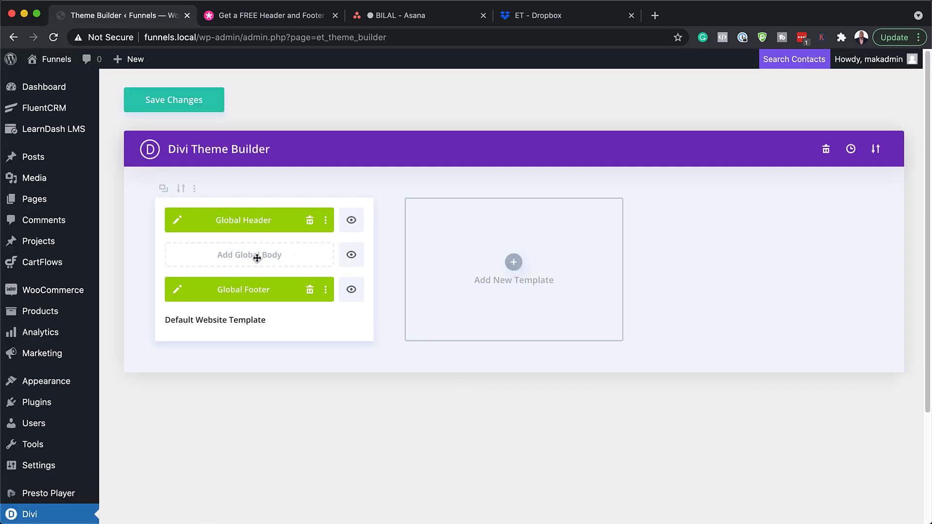
Step: Open the live site in a new tab, then save the imported header and footer in Theme Builder
{"action": "mouse_move", "coordinate": [53, 63]}
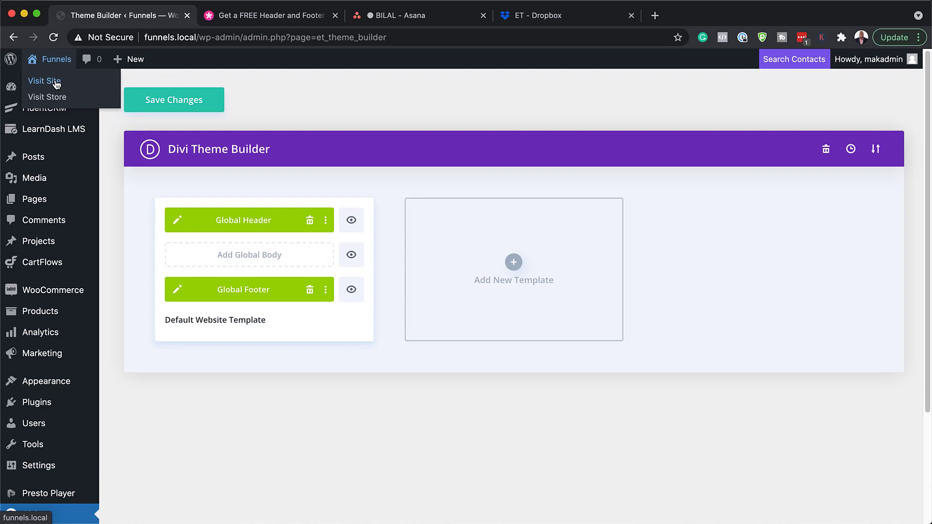
{"action": "left_click", "coordinate": [57, 85], "text": "super"}
{"action": "left_click", "coordinate": [279, 19]}
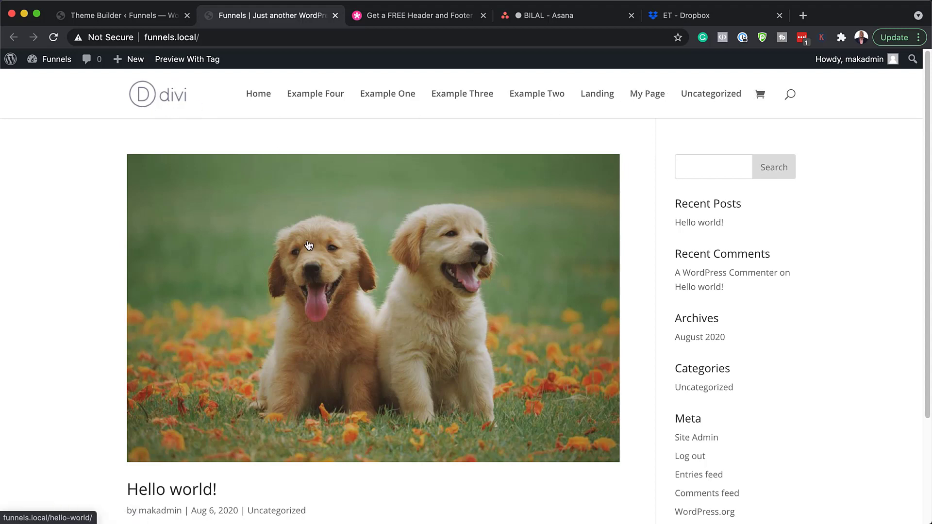
{"action": "scroll", "coordinate": [424, 261], "scroll_direction": "down", "scroll_amount": 3}
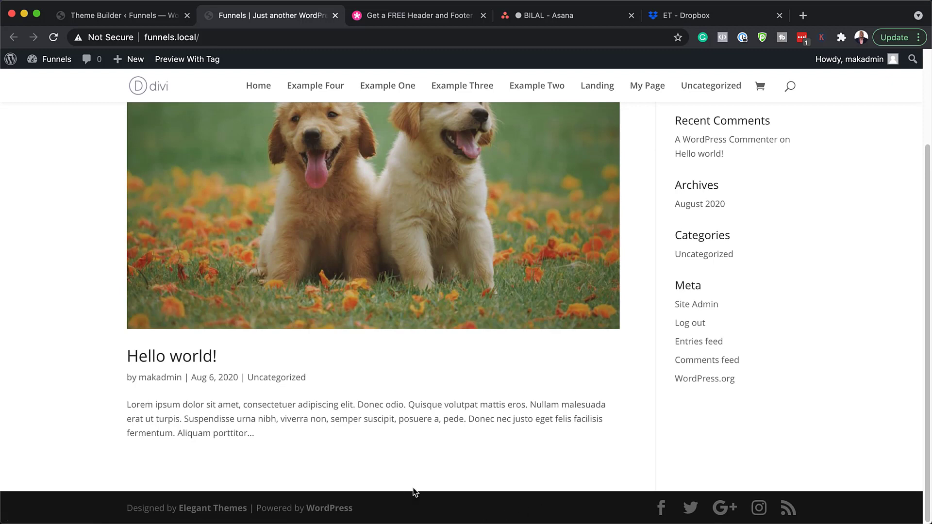
{"action": "left_click", "coordinate": [111, 18]}
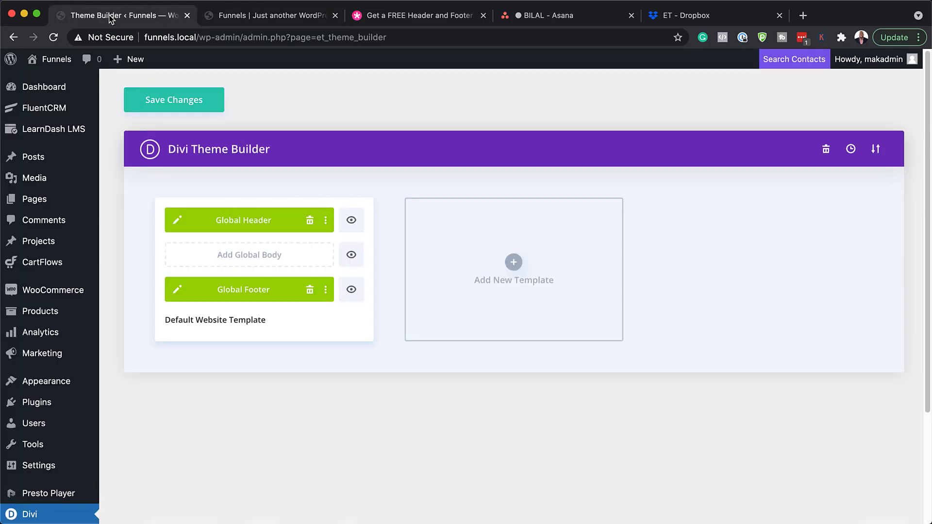
{"action": "left_click", "coordinate": [184, 106]}
Step: Reload the front-end home page to review the new header, then return to Theme Builder
{"action": "left_click", "coordinate": [229, 16]}
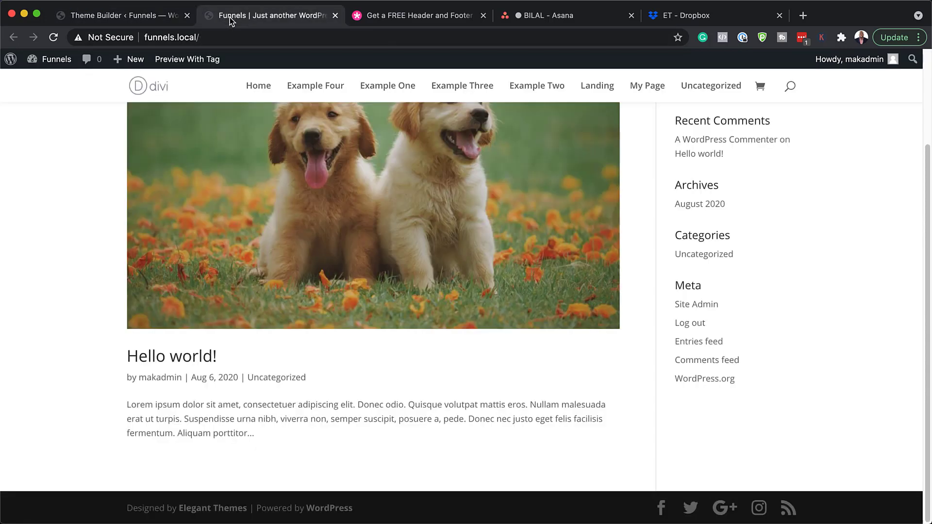
{"action": "left_click", "coordinate": [53, 38]}
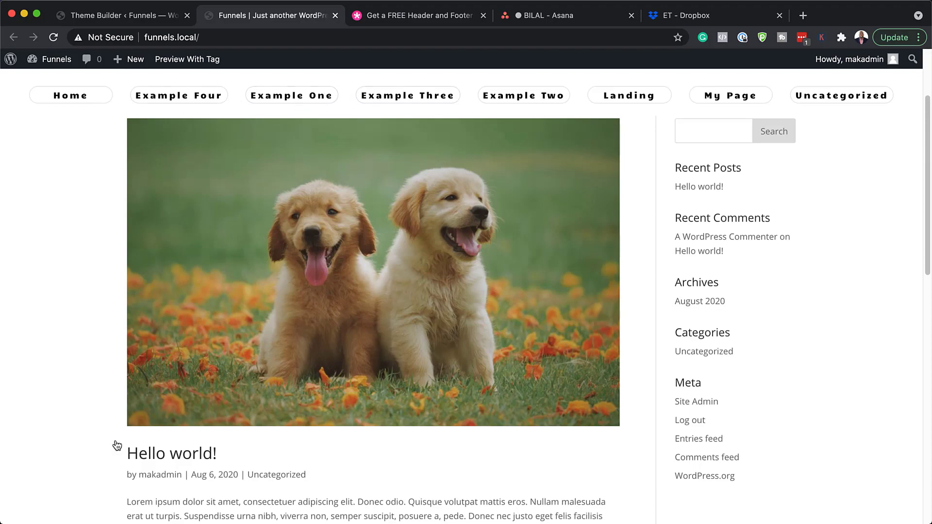
{"action": "scroll", "coordinate": [117, 438], "scroll_direction": "down", "scroll_amount": 7}
{"action": "scroll", "coordinate": [118, 438], "scroll_direction": "down", "scroll_amount": 6}
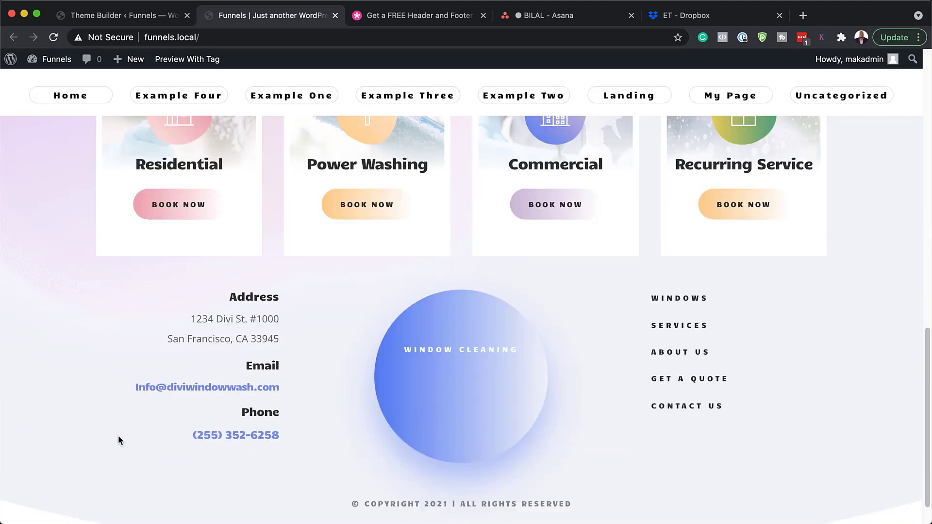
{"action": "scroll", "coordinate": [434, 481], "scroll_direction": "up", "scroll_amount": 8}
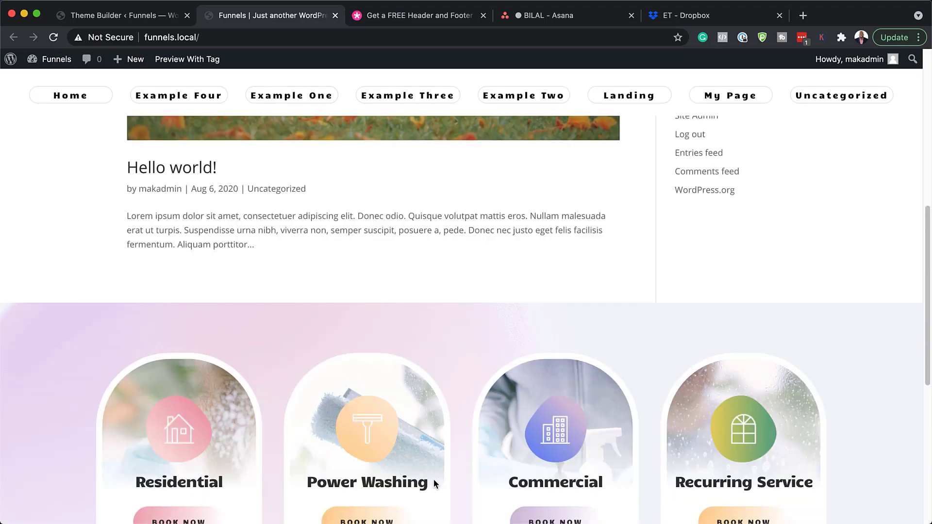
{"action": "scroll", "coordinate": [433, 479], "scroll_direction": "up", "scroll_amount": 8}
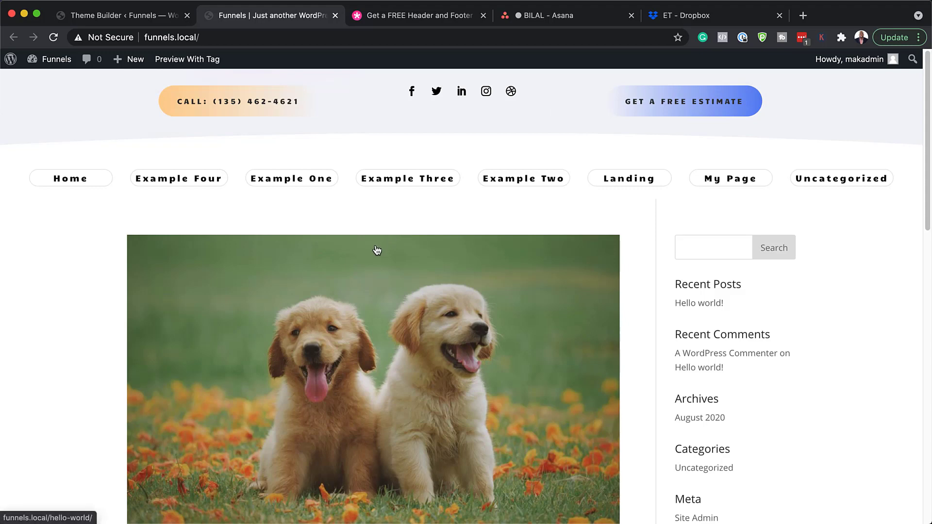
{"action": "key", "text": "ctrl+shift+Tab"}
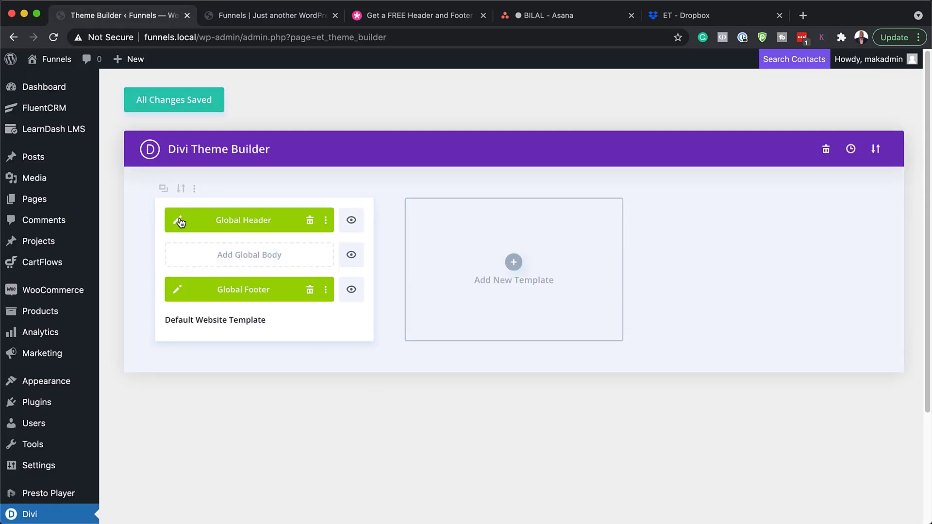
Step: In the Global Header, preview orange, green and purple section backgrounds, then cancel them
{"action": "left_click", "coordinate": [178, 220]}
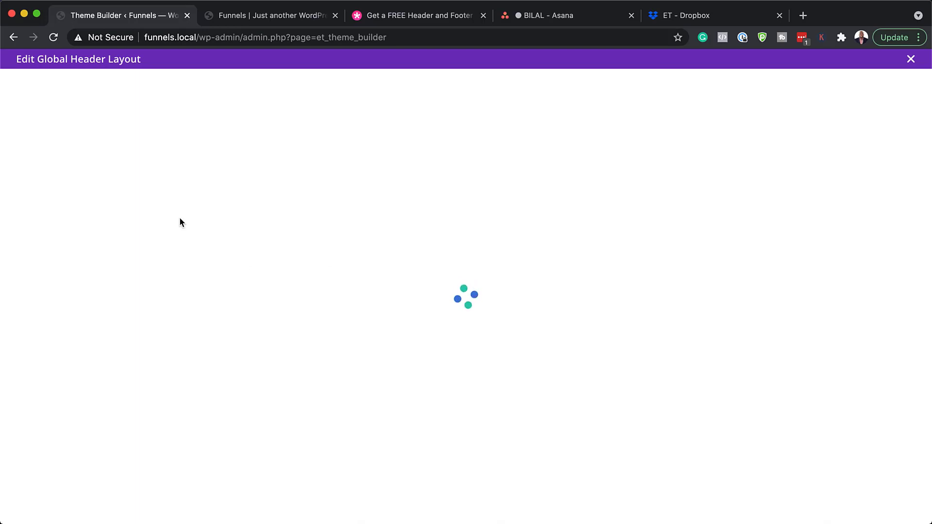
{"action": "mouse_move", "coordinate": [84, 93]}
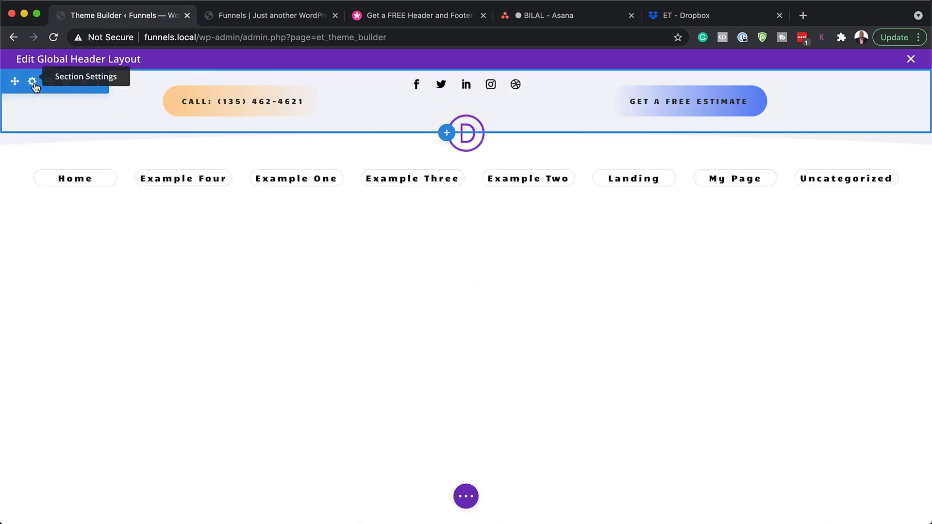
{"action": "left_click", "coordinate": [33, 82]}
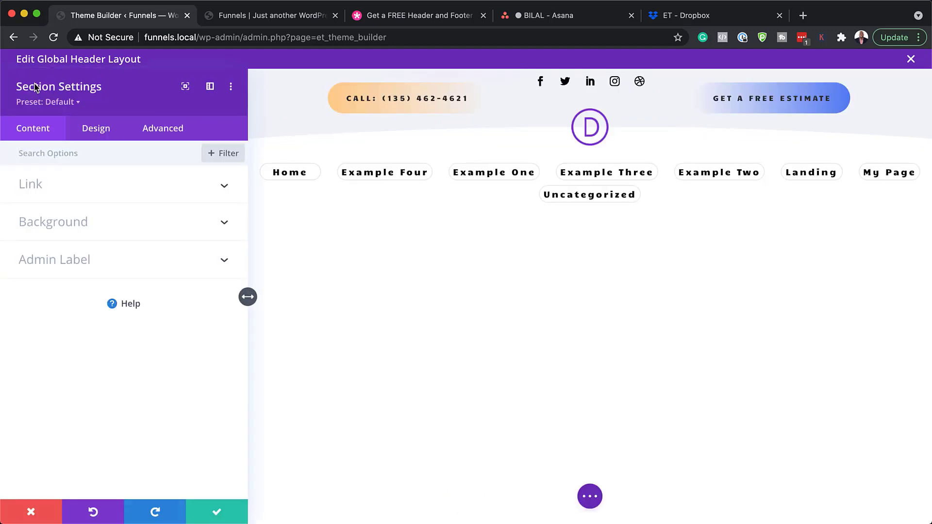
{"action": "left_click", "coordinate": [104, 223]}
{"action": "mouse_move", "coordinate": [152, 302]}
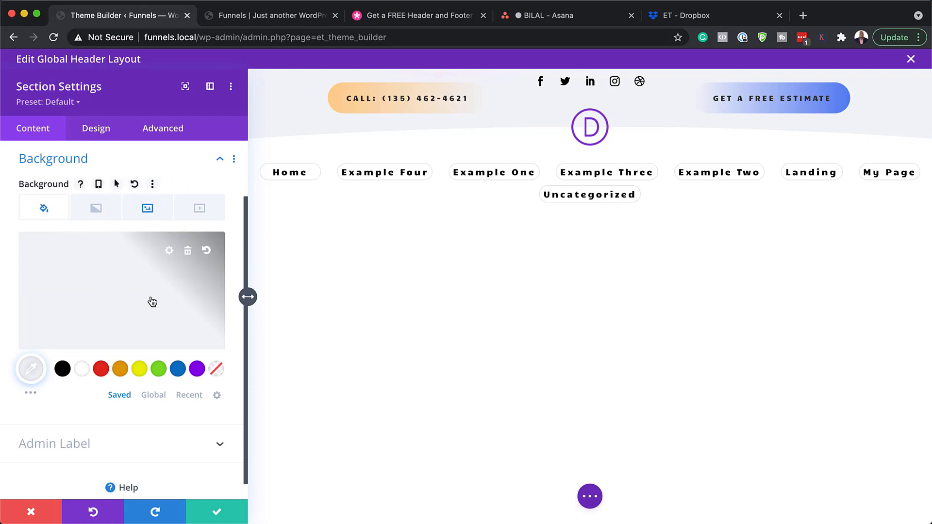
{"action": "left_click", "coordinate": [148, 211]}
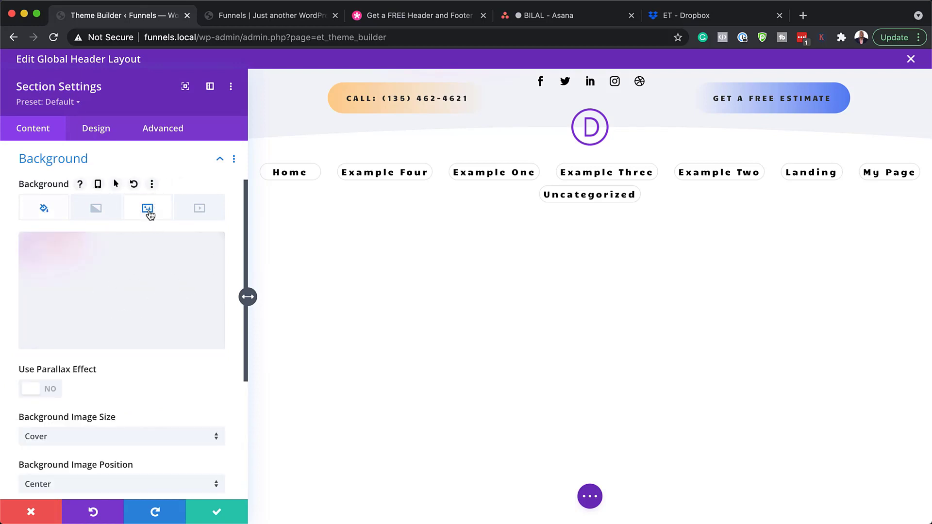
{"action": "left_click", "coordinate": [54, 212]}
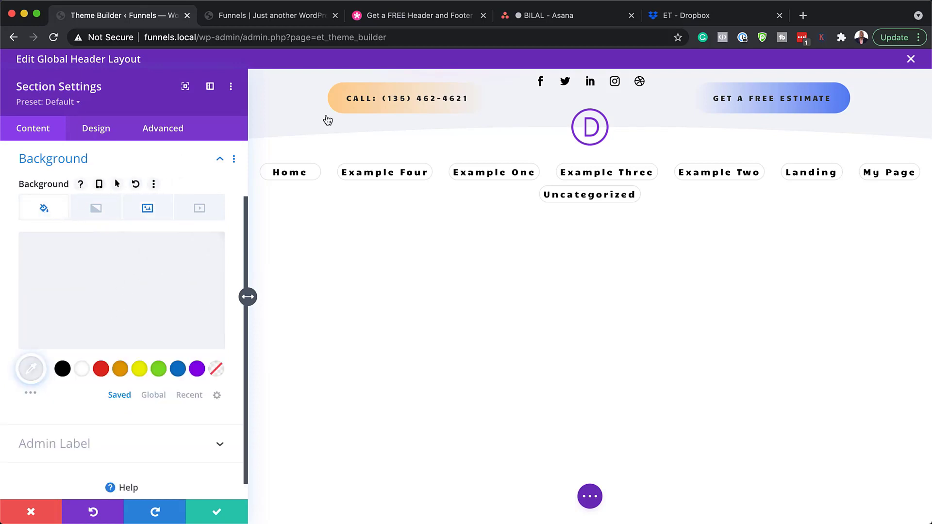
{"action": "left_click", "coordinate": [121, 370]}
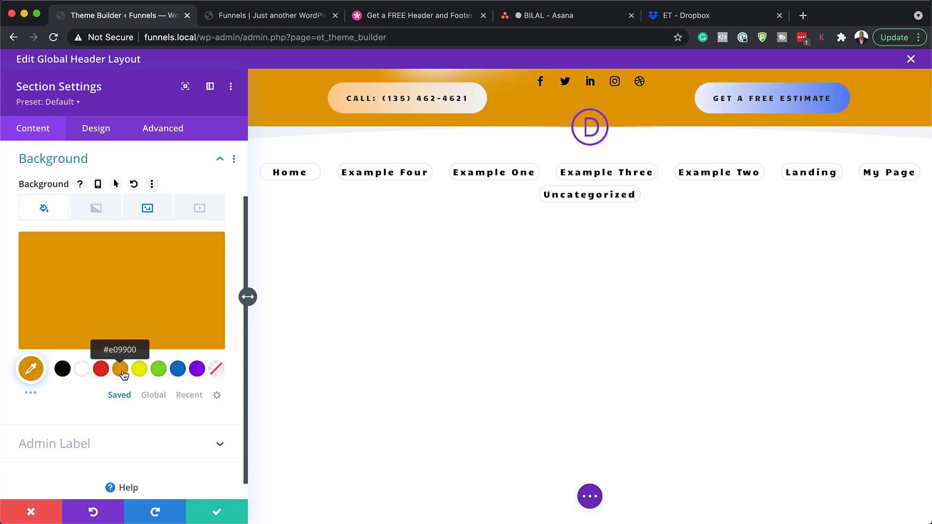
{"action": "left_click", "coordinate": [160, 372]}
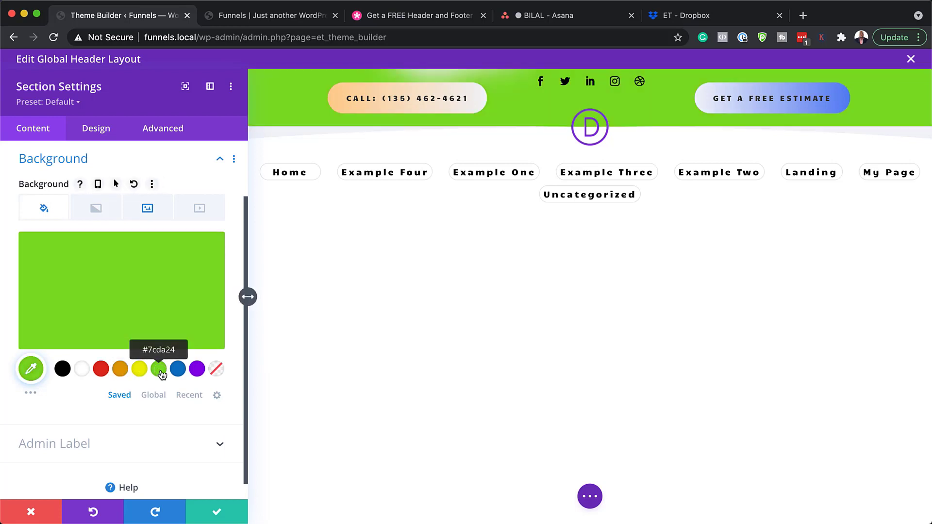
{"action": "left_click", "coordinate": [197, 371]}
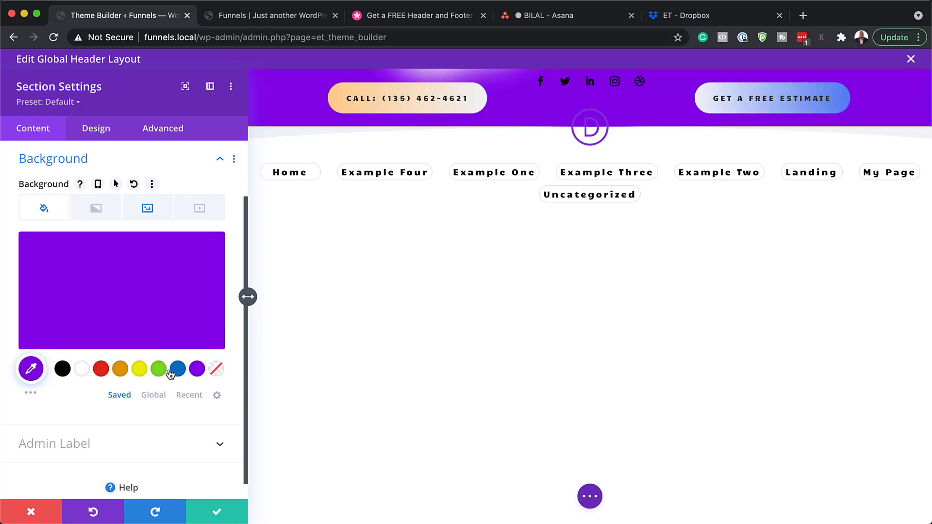
{"action": "left_click", "coordinate": [167, 371]}
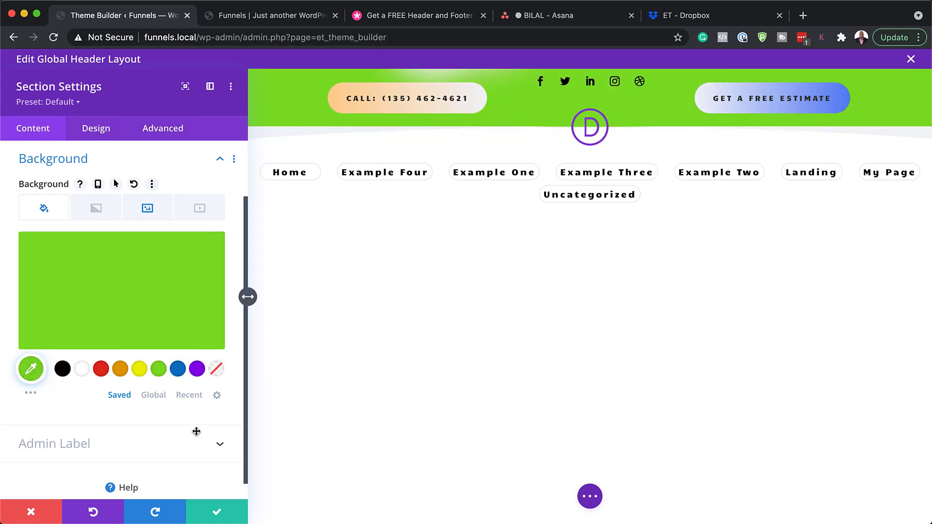
{"action": "left_click", "coordinate": [32, 513]}
Step: Open the Call button's module settings
{"action": "mouse_move", "coordinate": [223, 115]}
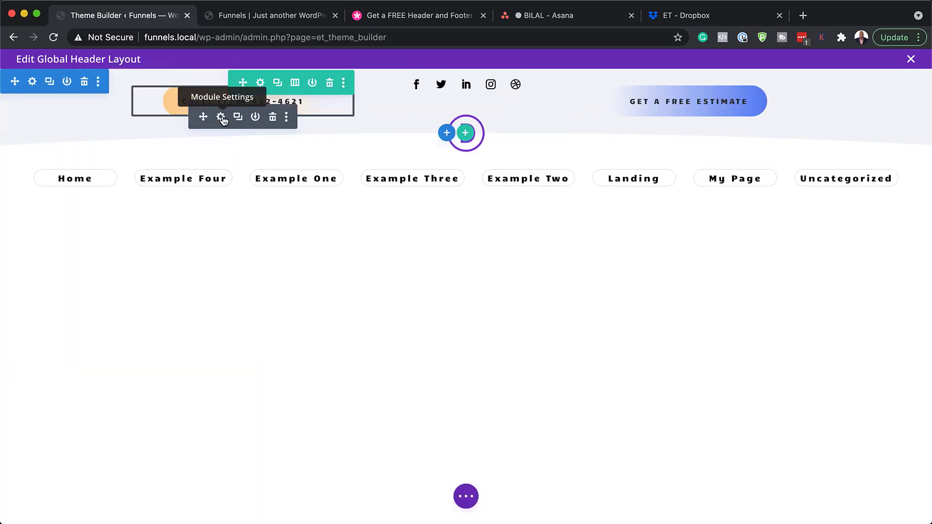
{"action": "left_click", "coordinate": [221, 117]}
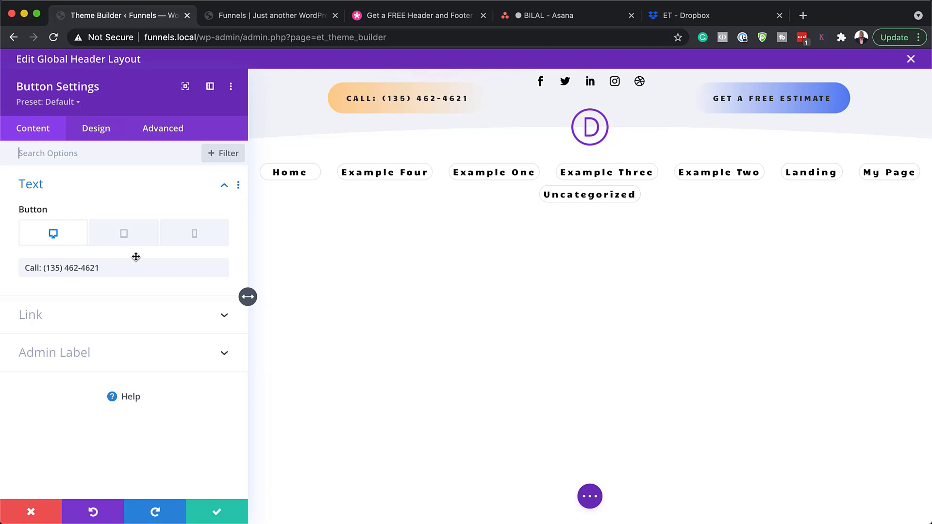
{"action": "mouse_move", "coordinate": [120, 265]}
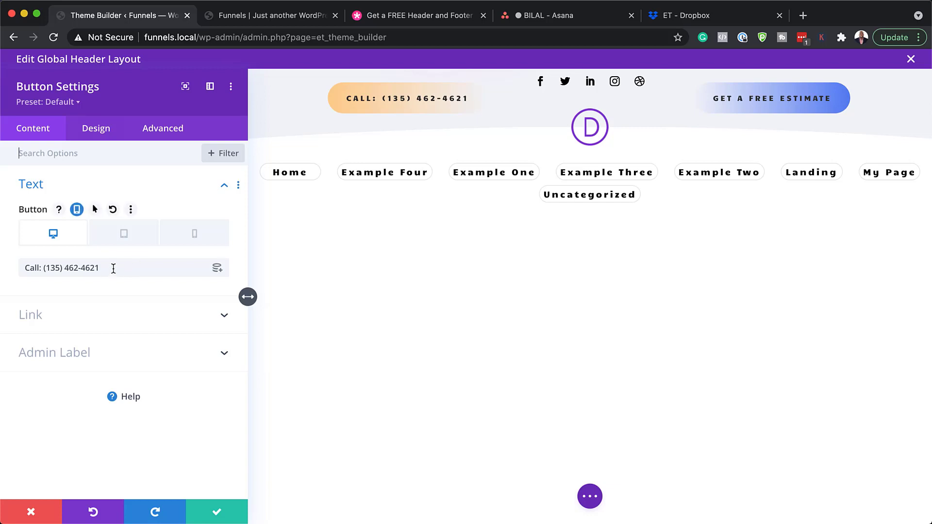
Step: Try a 13px text size for the Call button under Design > Button
{"action": "left_click_drag", "start_coordinate": [113, 268], "coordinate": [22, 263]}
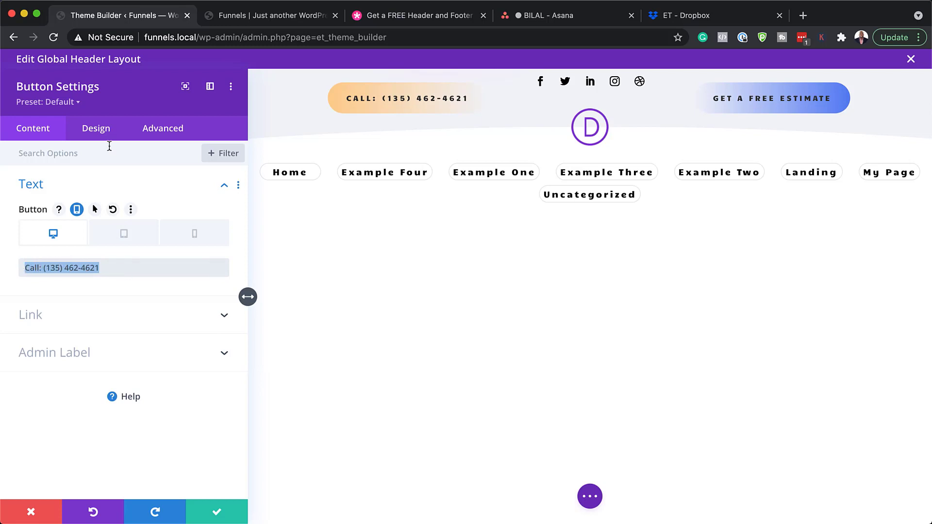
{"action": "left_click", "coordinate": [110, 130]}
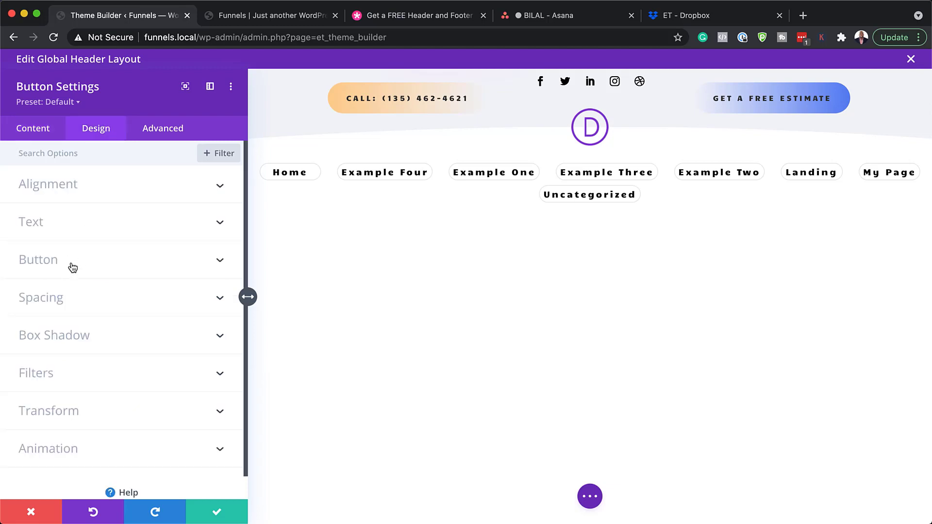
{"action": "left_click", "coordinate": [72, 268]}
{"action": "scroll", "coordinate": [119, 296], "scroll_direction": "down", "scroll_amount": 6}
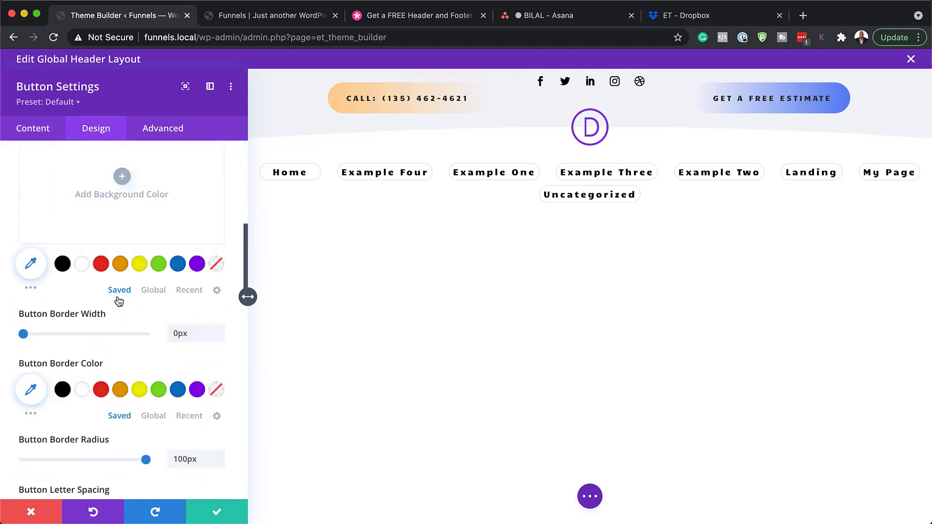
{"action": "scroll", "coordinate": [118, 301], "scroll_direction": "up", "scroll_amount": 5}
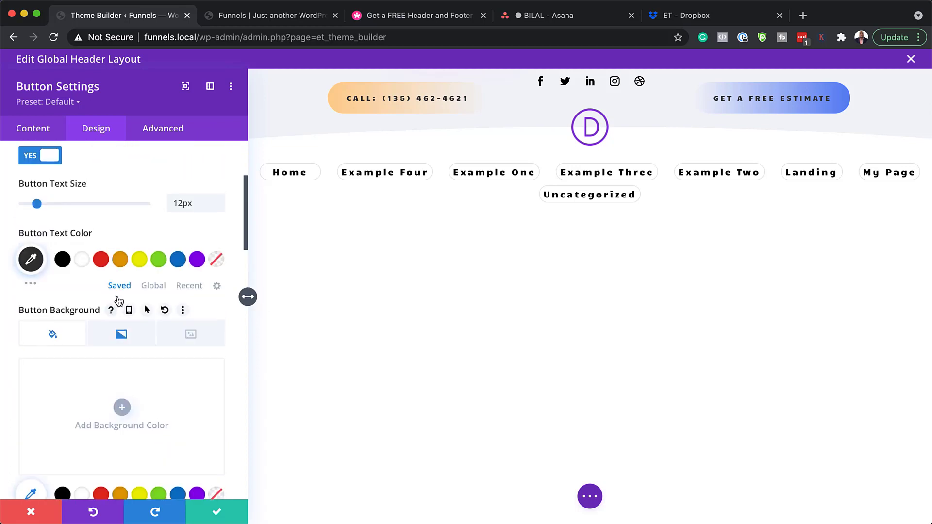
{"action": "scroll", "coordinate": [117, 300], "scroll_direction": "up", "scroll_amount": 4}
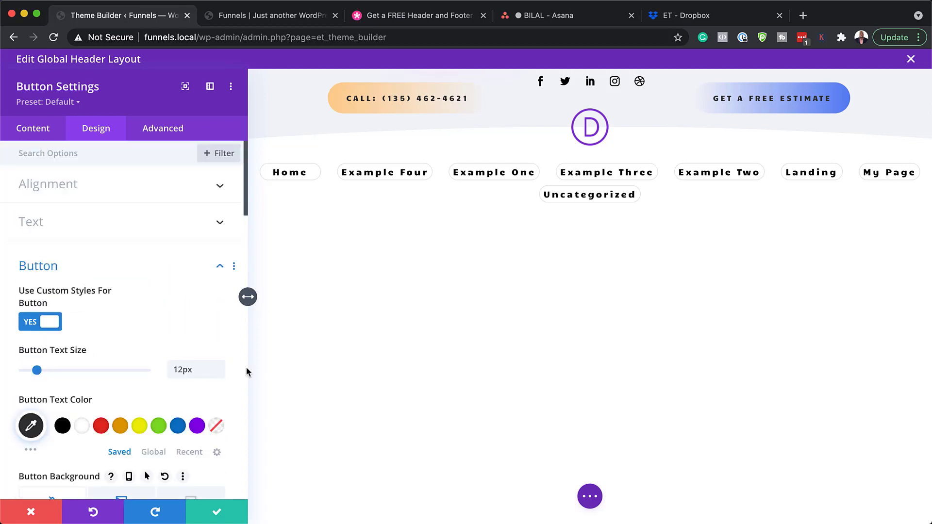
{"action": "left_click", "coordinate": [221, 367]}
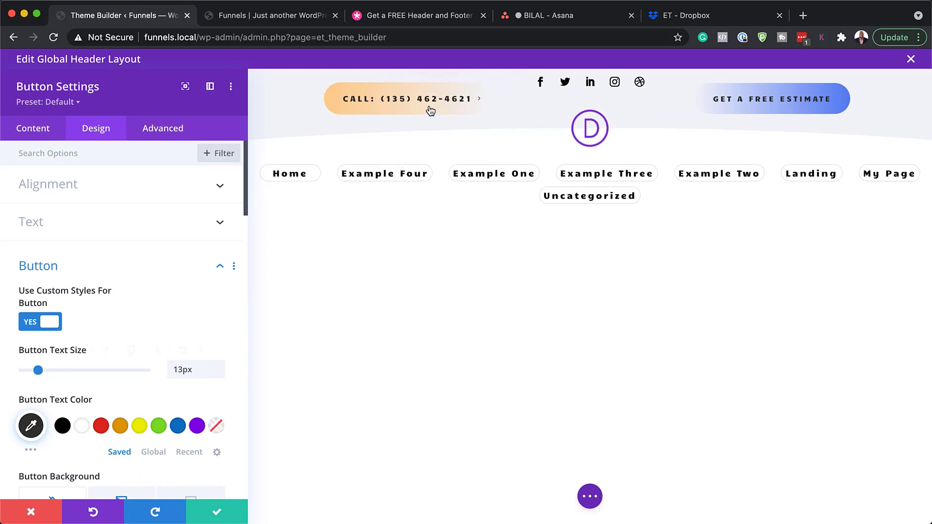
Step: Try the Poppins font for the Call button, then discard the style changes
{"action": "scroll", "coordinate": [191, 387], "scroll_direction": "down", "scroll_amount": 9}
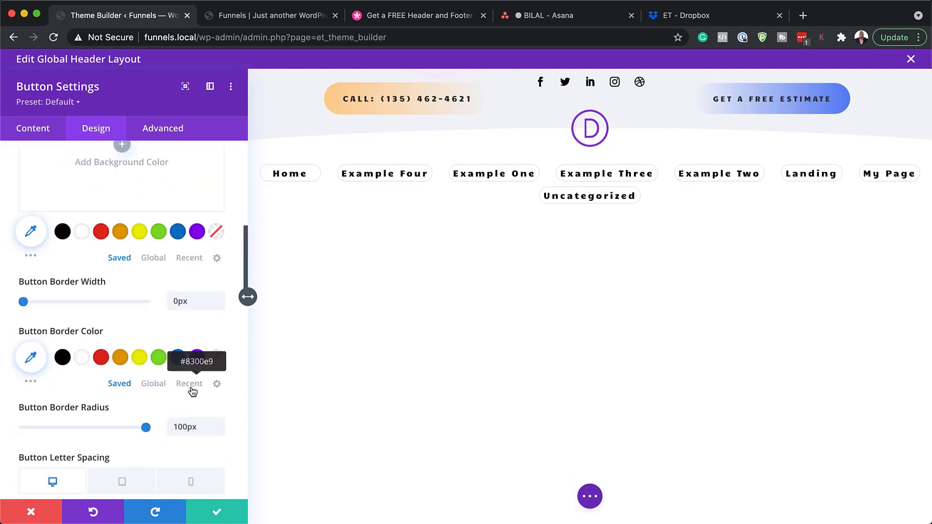
{"action": "scroll", "coordinate": [191, 389], "scroll_direction": "down", "scroll_amount": 5}
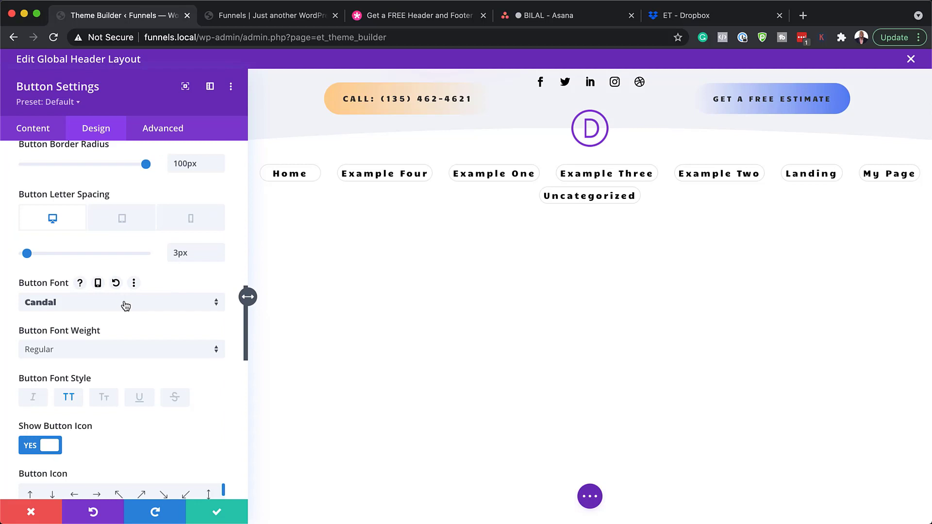
{"action": "left_click", "coordinate": [125, 305]}
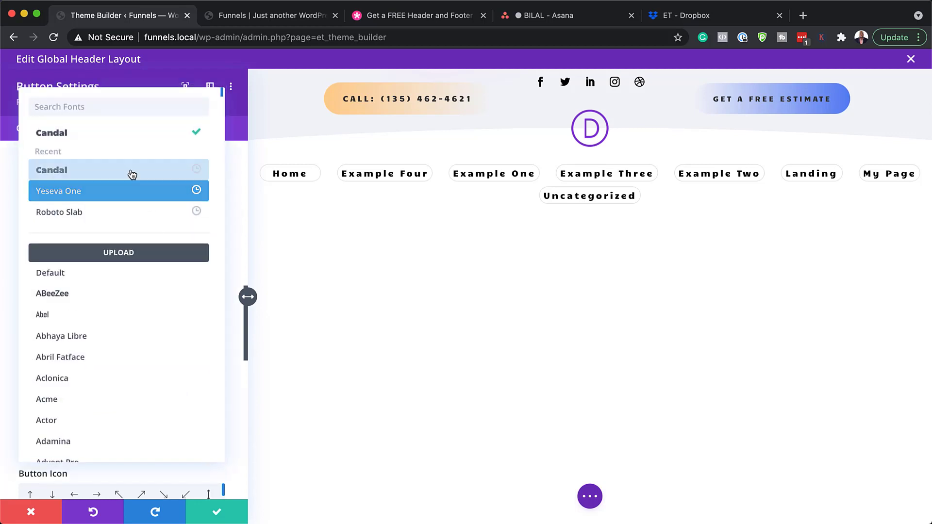
{"action": "left_click", "coordinate": [133, 105]}
{"action": "type", "text": "pop"}
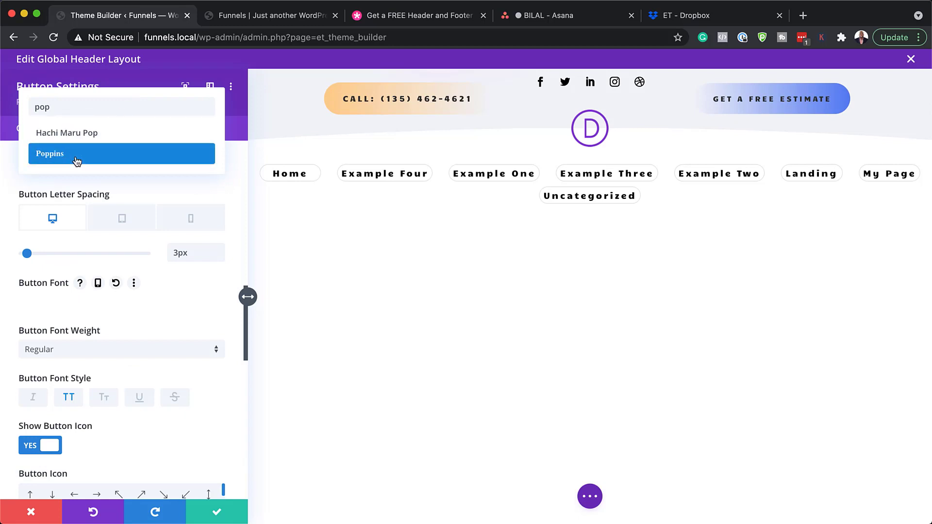
{"action": "left_click", "coordinate": [74, 156]}
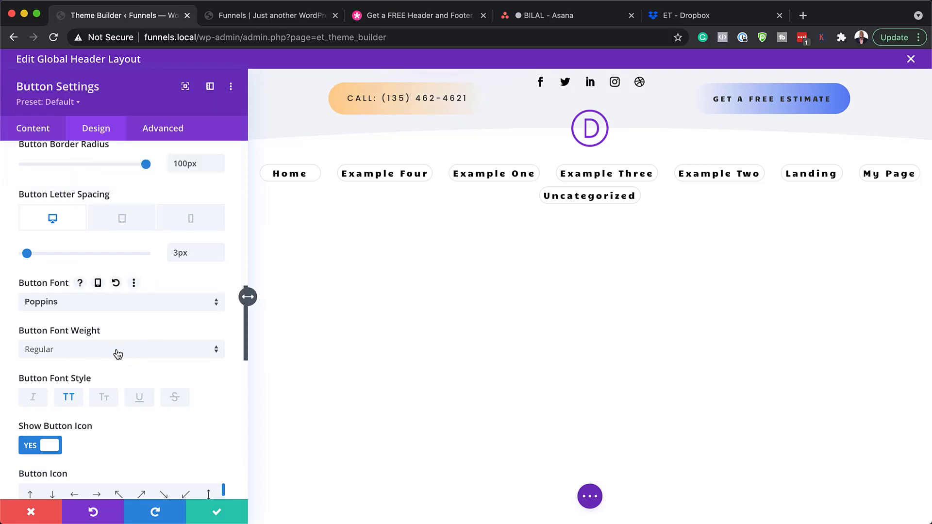
{"action": "left_click", "coordinate": [30, 511]}
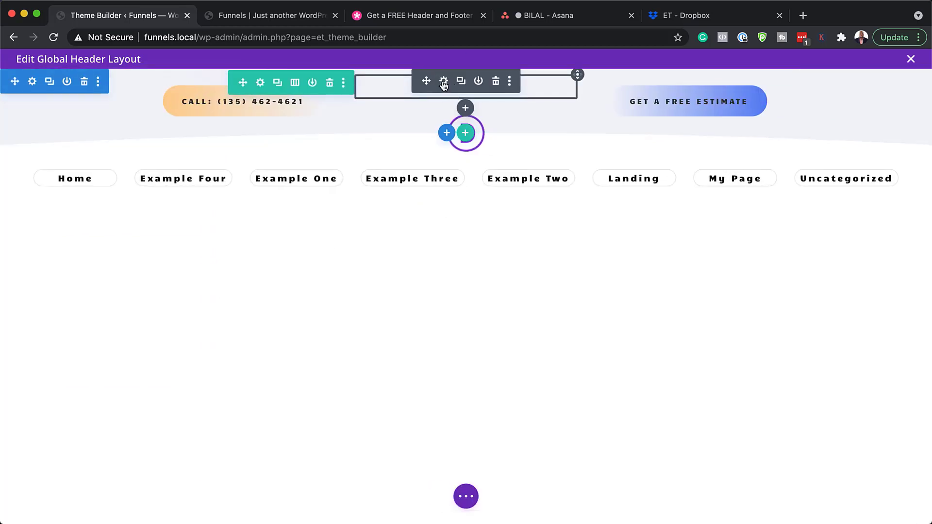
Step: Remove the dribbble icon, review Instagram's '#' account link, and save the social follow settings
{"action": "left_click", "coordinate": [443, 83]}
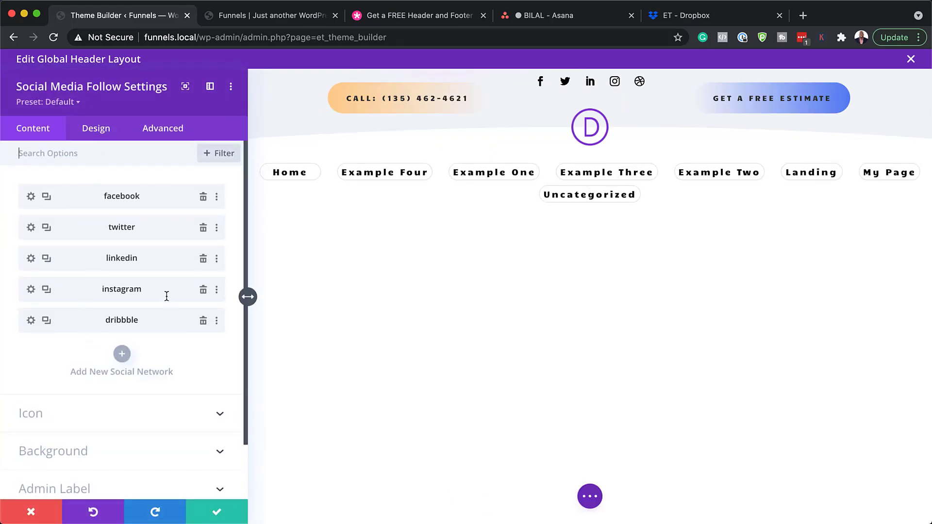
{"action": "left_click", "coordinate": [203, 320]}
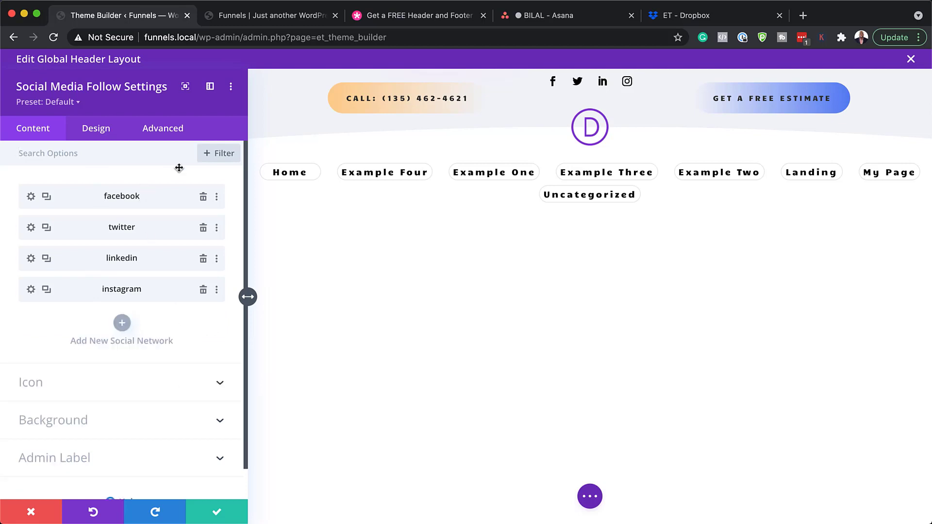
{"action": "left_click", "coordinate": [31, 292]}
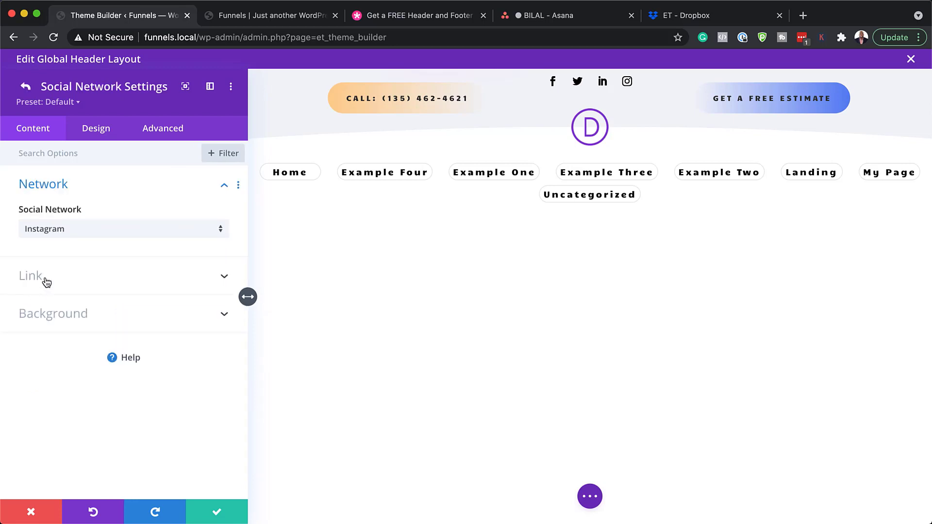
{"action": "left_click", "coordinate": [44, 277]}
{"action": "left_click", "coordinate": [48, 274]}
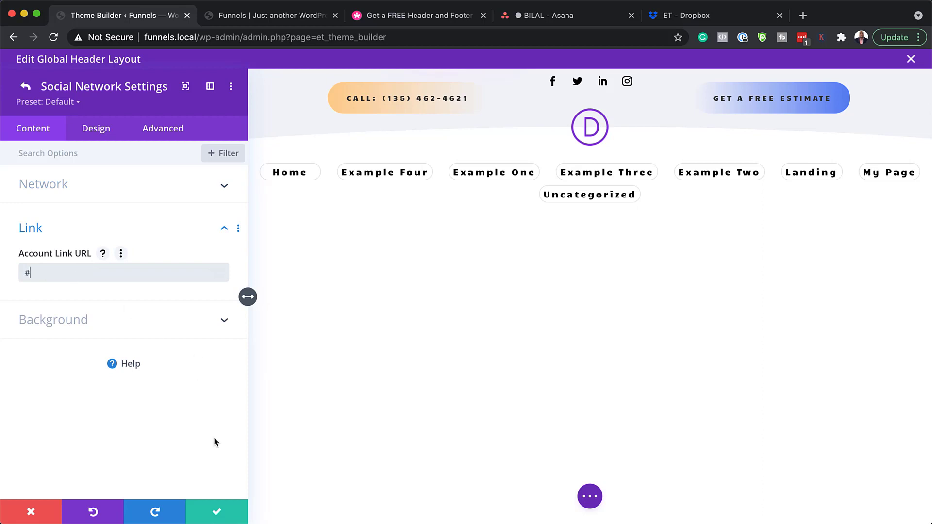
{"action": "left_click", "coordinate": [26, 88]}
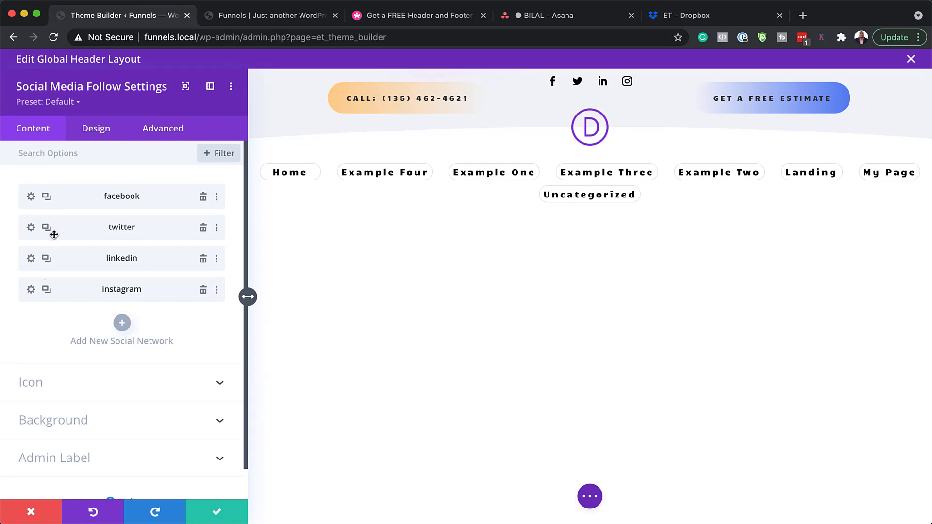
{"action": "left_click", "coordinate": [217, 514]}
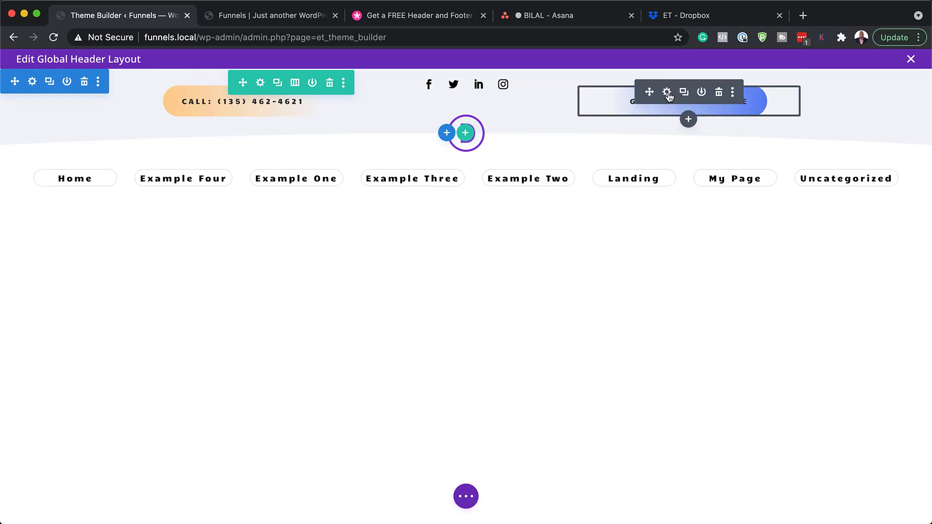
{"action": "left_click", "coordinate": [667, 92]}
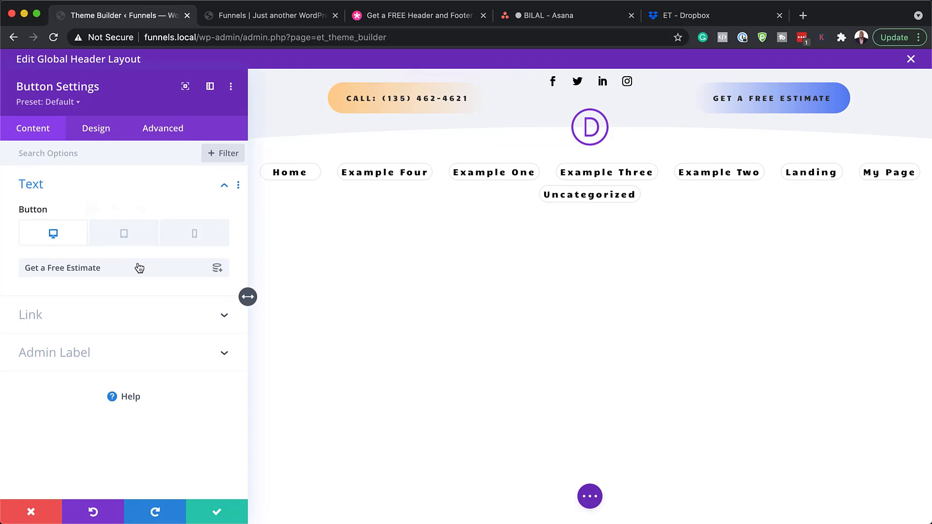
{"action": "left_click_drag", "start_coordinate": [121, 268], "coordinate": [18, 272]}
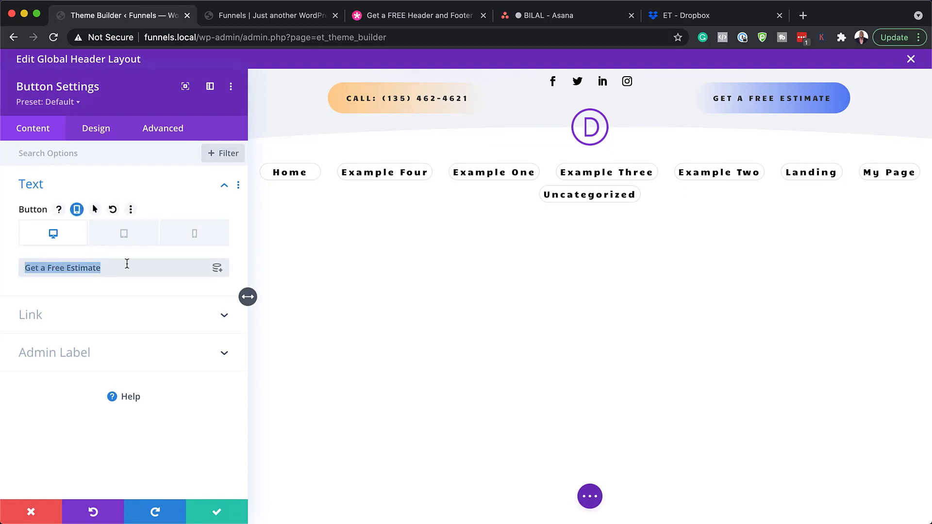
{"action": "left_click", "coordinate": [95, 128]}
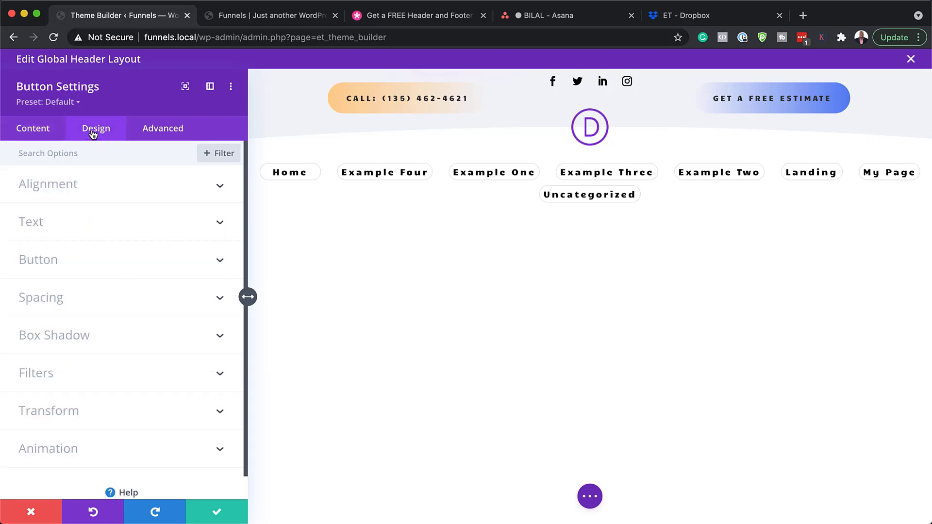
{"action": "left_click", "coordinate": [39, 260]}
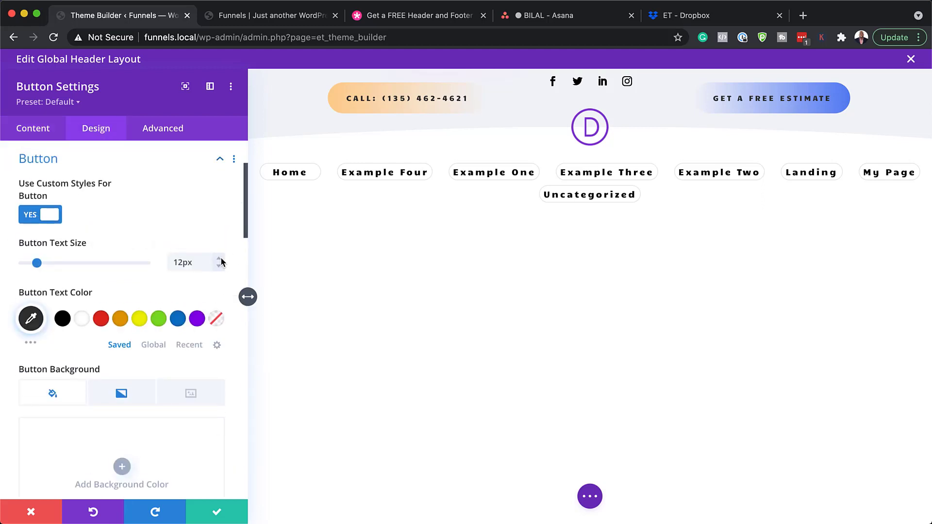
{"action": "scroll", "coordinate": [122, 258], "scroll_direction": "down", "scroll_amount": 1}
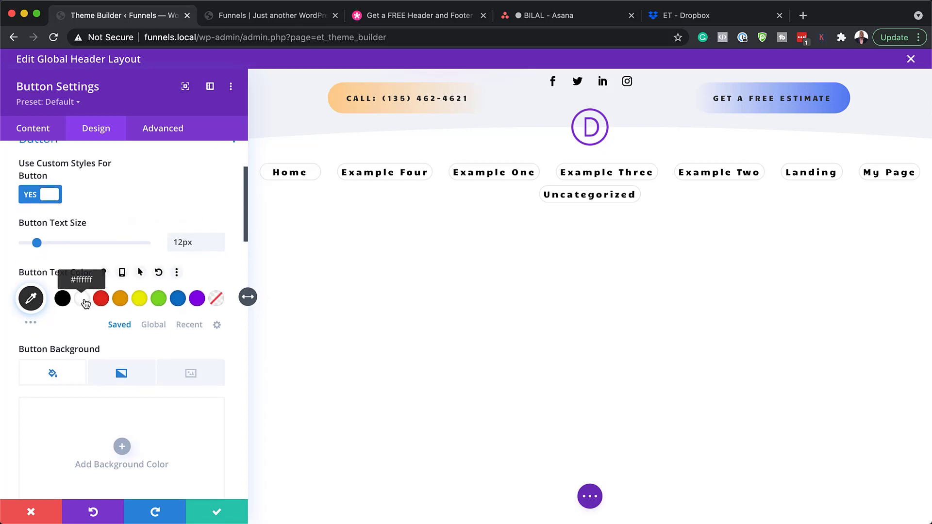
{"action": "left_click", "coordinate": [83, 301]}
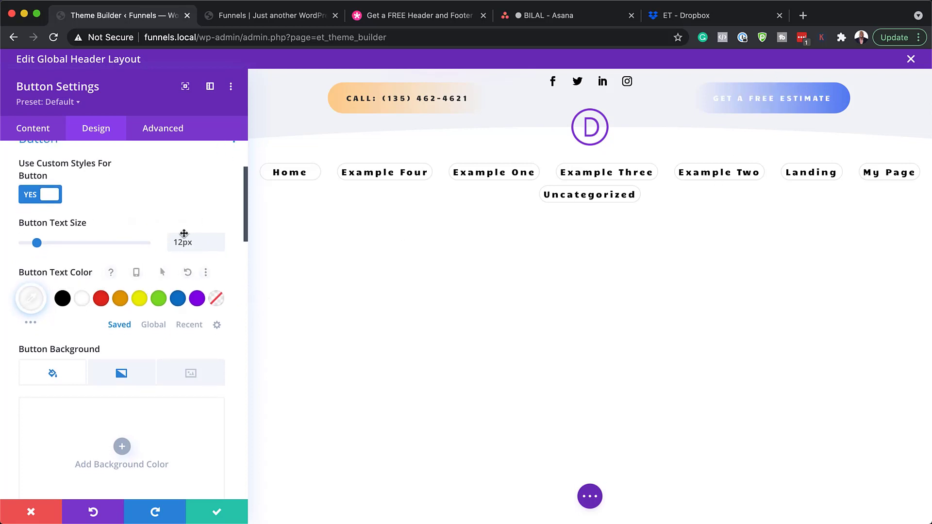
{"action": "left_click", "coordinate": [62, 300]}
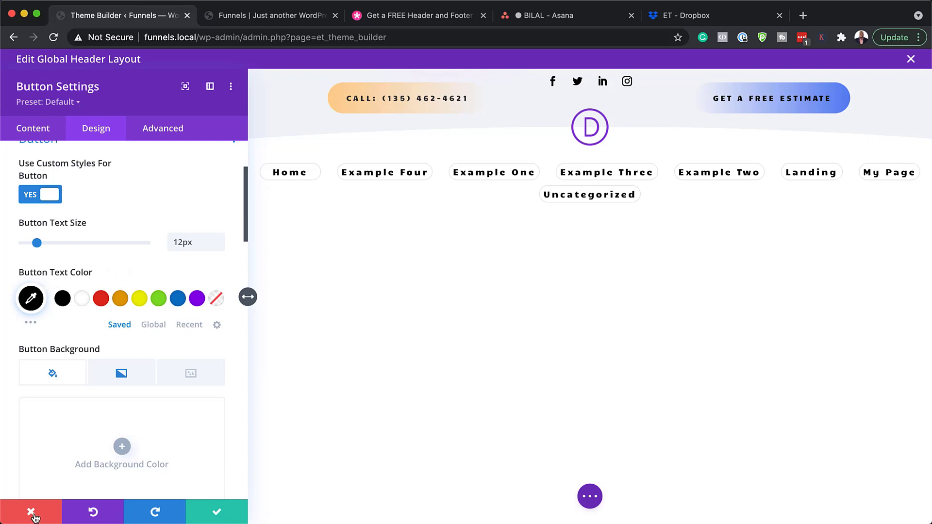
{"action": "scroll", "coordinate": [152, 391], "scroll_direction": "down", "scroll_amount": 3}
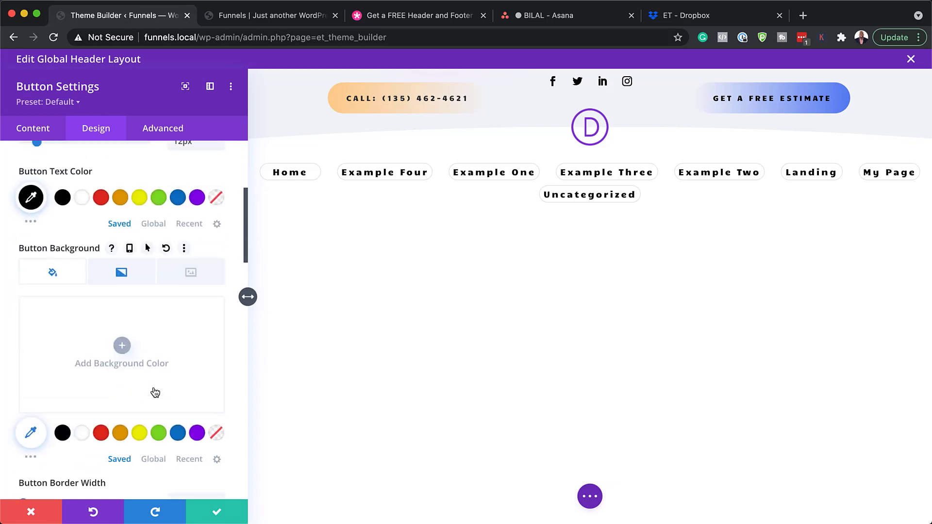
{"action": "left_click", "coordinate": [134, 278]}
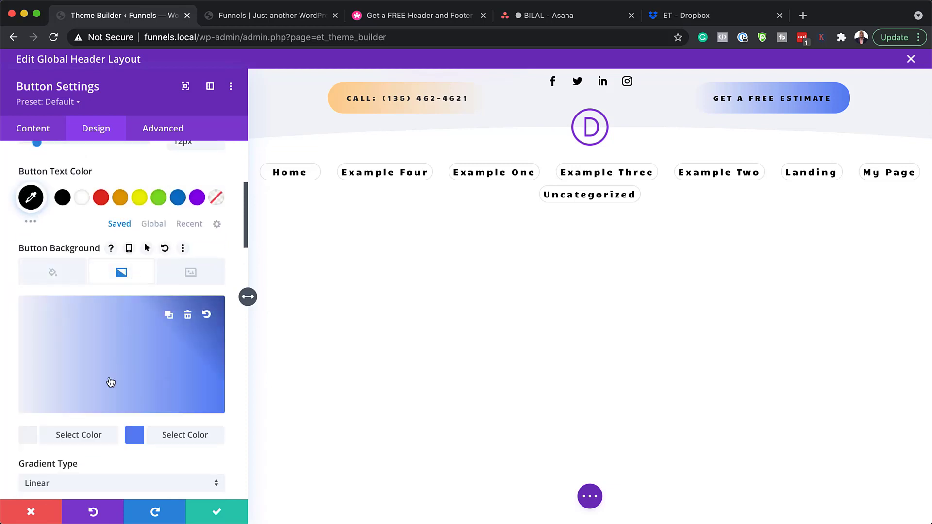
{"action": "left_click", "coordinate": [31, 441]}
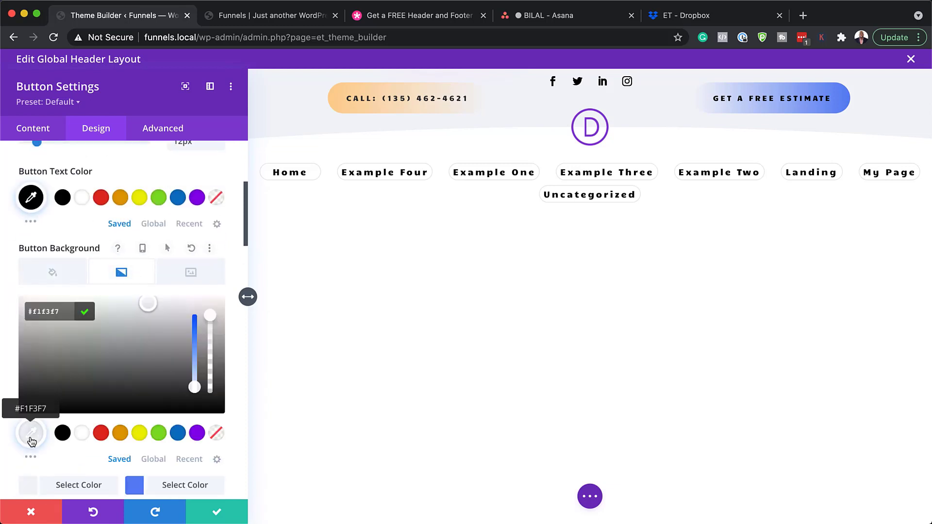
{"action": "left_click", "coordinate": [216, 435]}
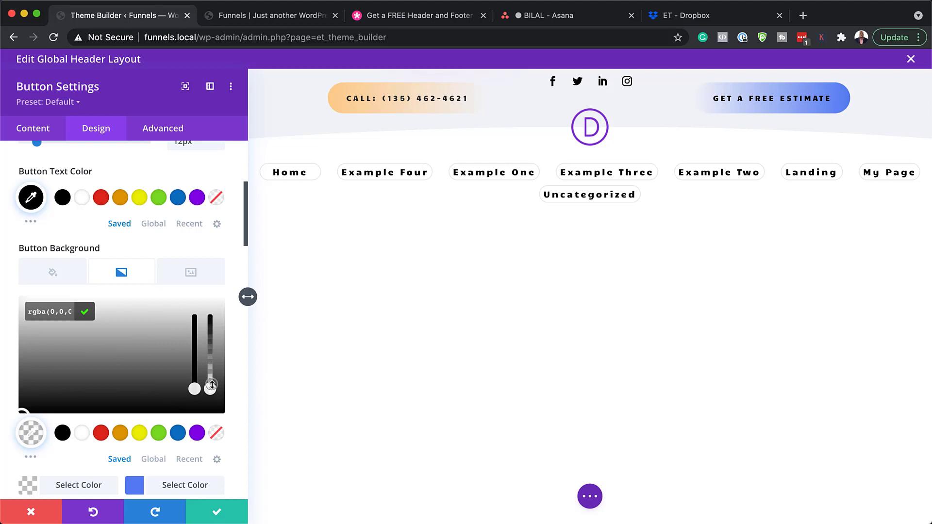
{"action": "left_click_drag", "start_coordinate": [211, 384], "coordinate": [199, 362]}
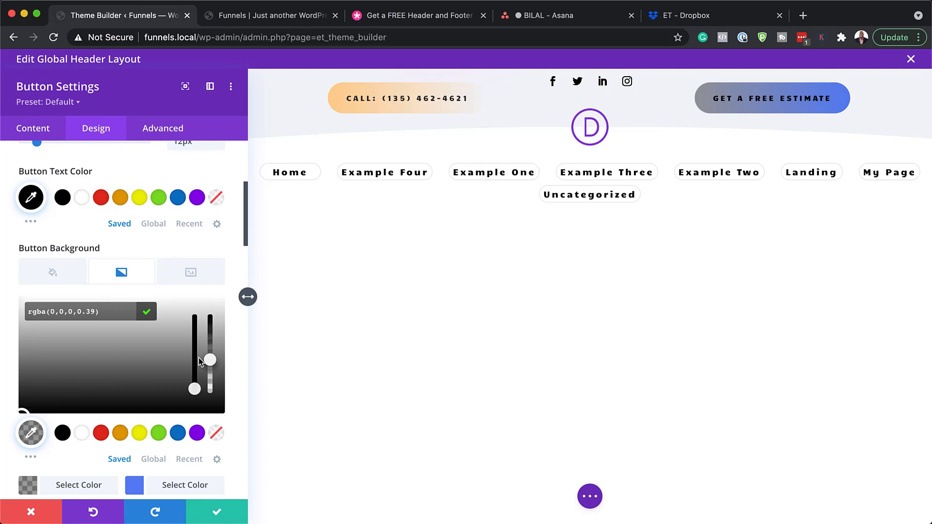
{"action": "left_click", "coordinate": [28, 515]}
{"action": "left_click", "coordinate": [28, 512]}
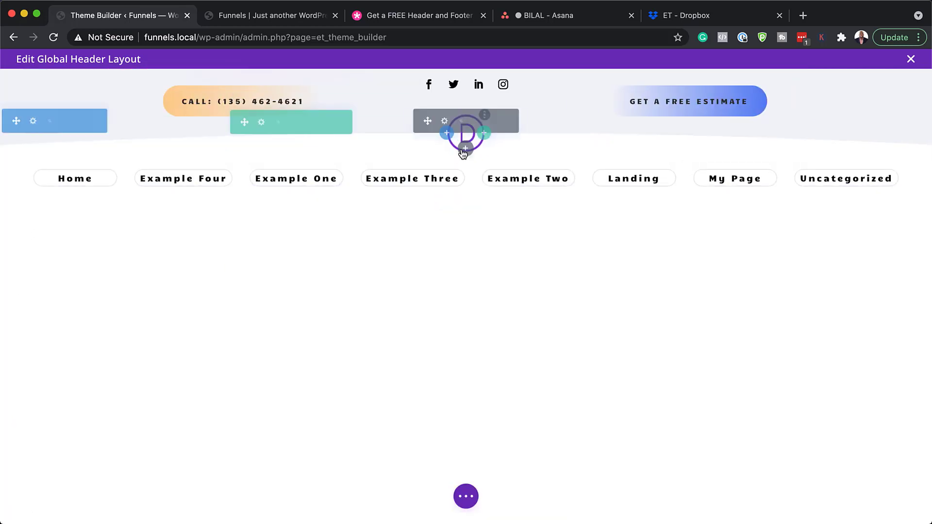
{"action": "left_click", "coordinate": [444, 121]}
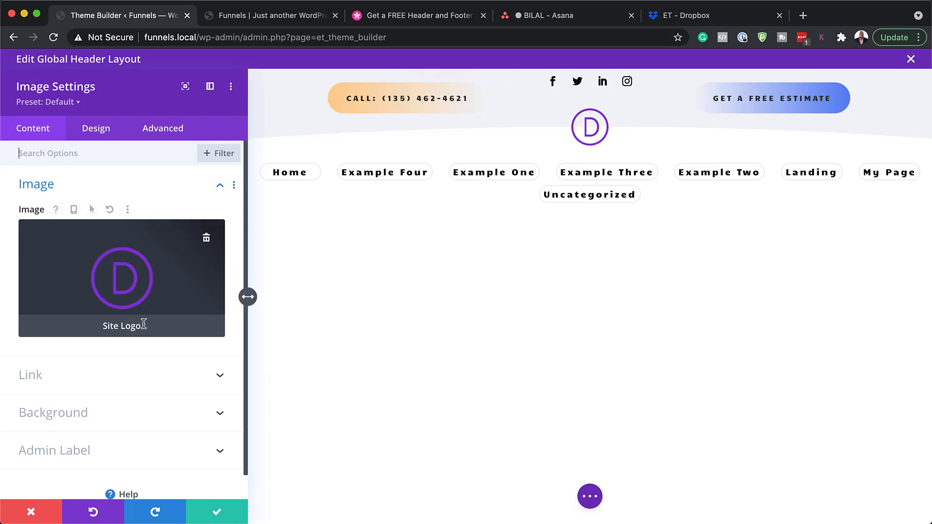
{"action": "left_click", "coordinate": [31, 511]}
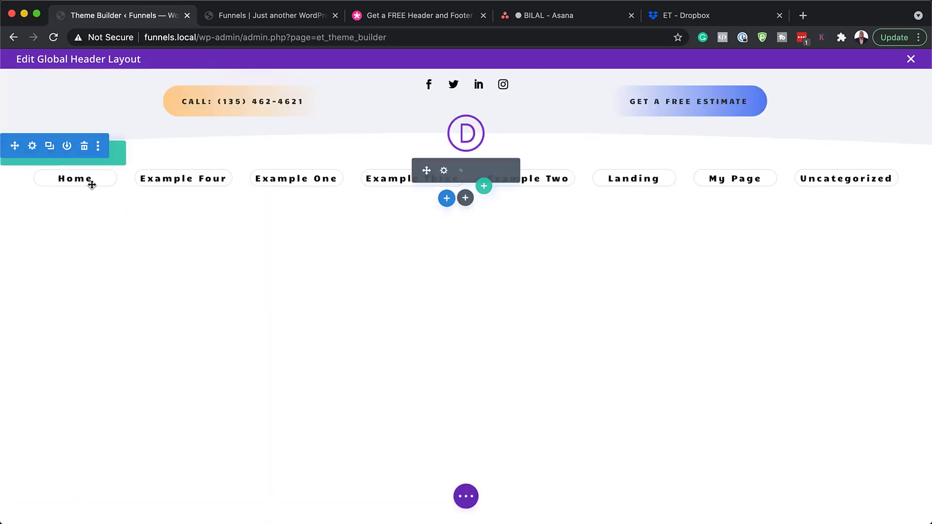
{"action": "left_click", "coordinate": [444, 171]}
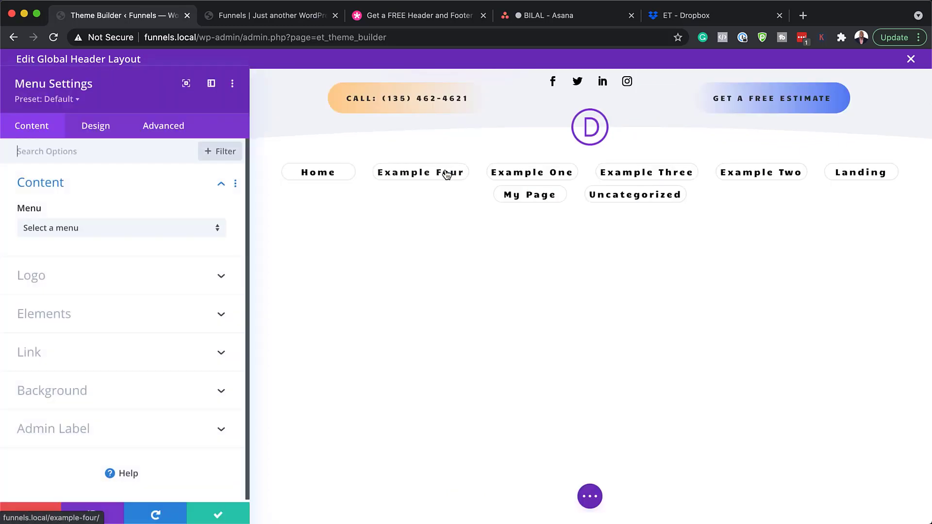
{"action": "left_click", "coordinate": [119, 231]}
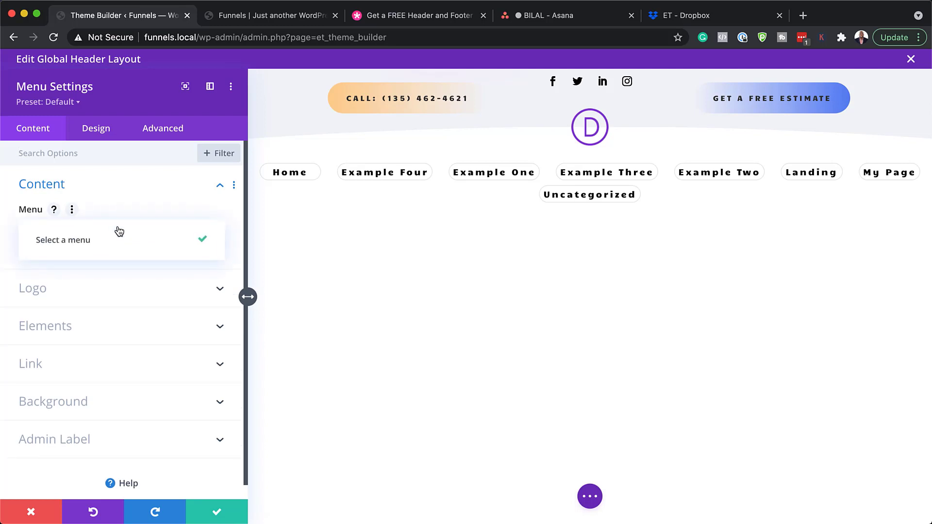
{"action": "left_click", "coordinate": [208, 207]}
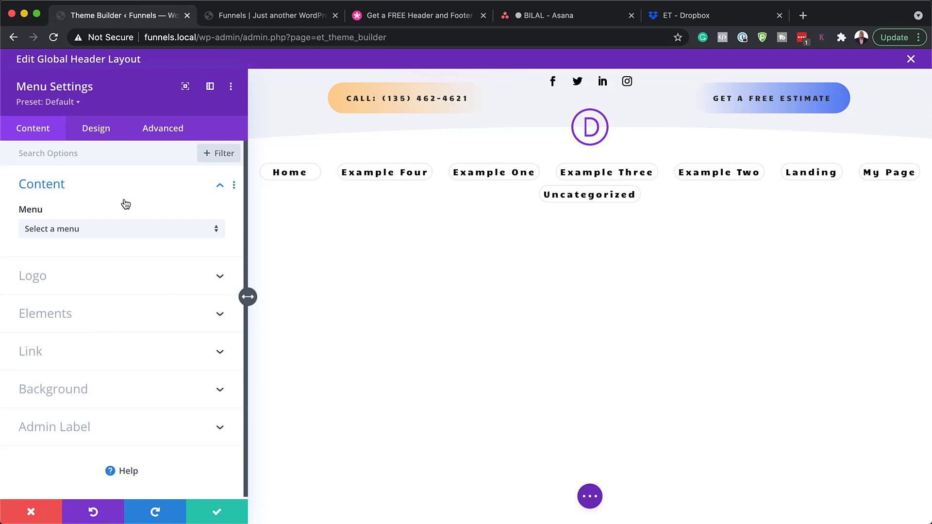
{"action": "left_click", "coordinate": [109, 133]}
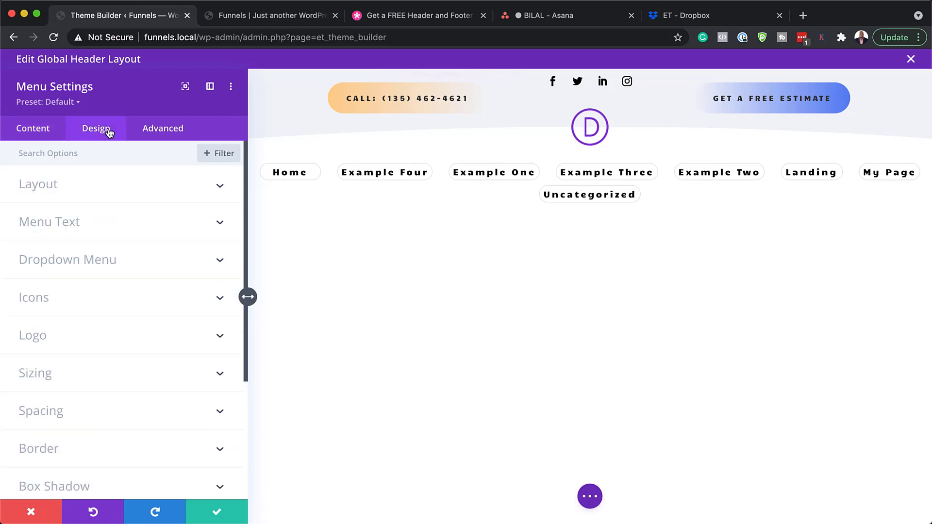
{"action": "left_click", "coordinate": [67, 221]}
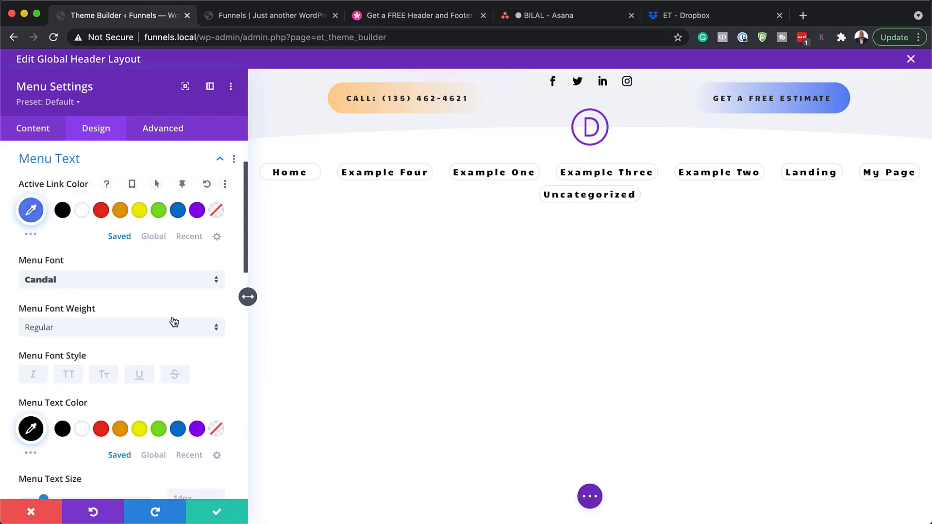
{"action": "left_click", "coordinate": [180, 280]}
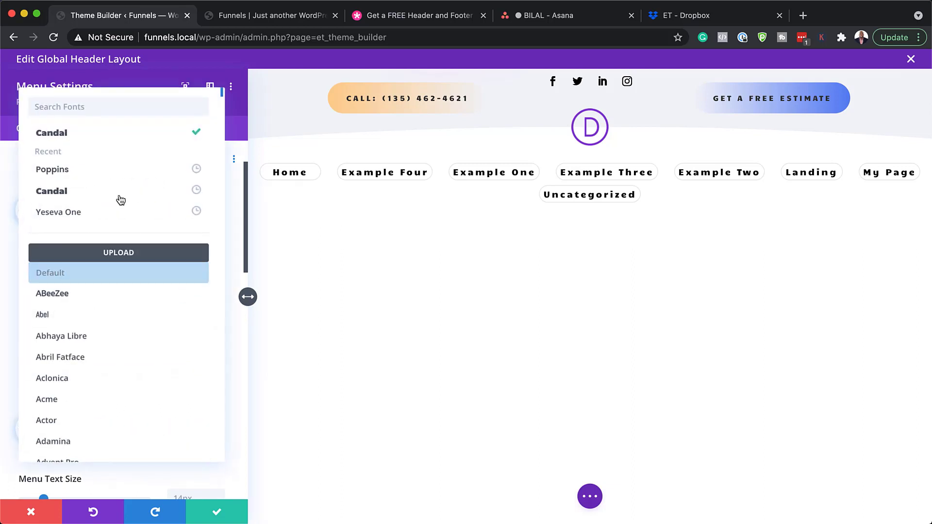
{"action": "left_click", "coordinate": [115, 168]}
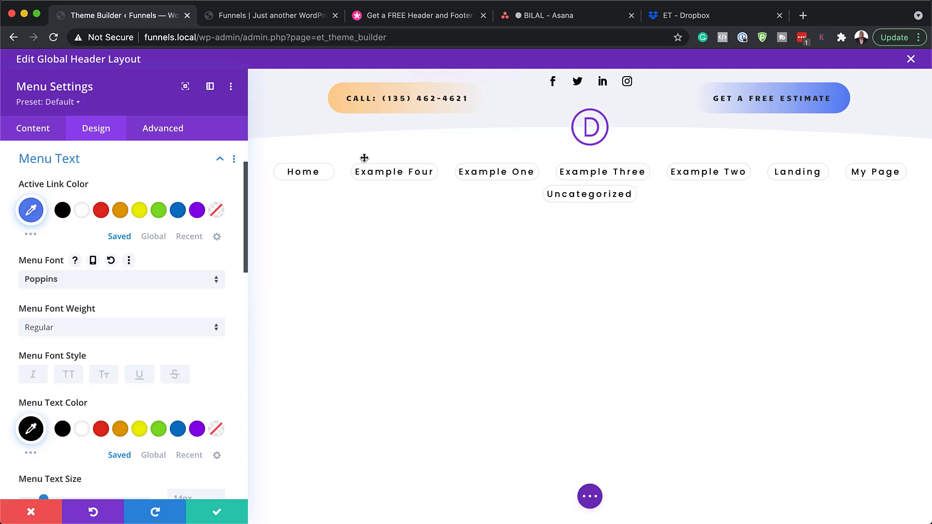
{"action": "scroll", "coordinate": [187, 406], "scroll_direction": "down", "scroll_amount": 1}
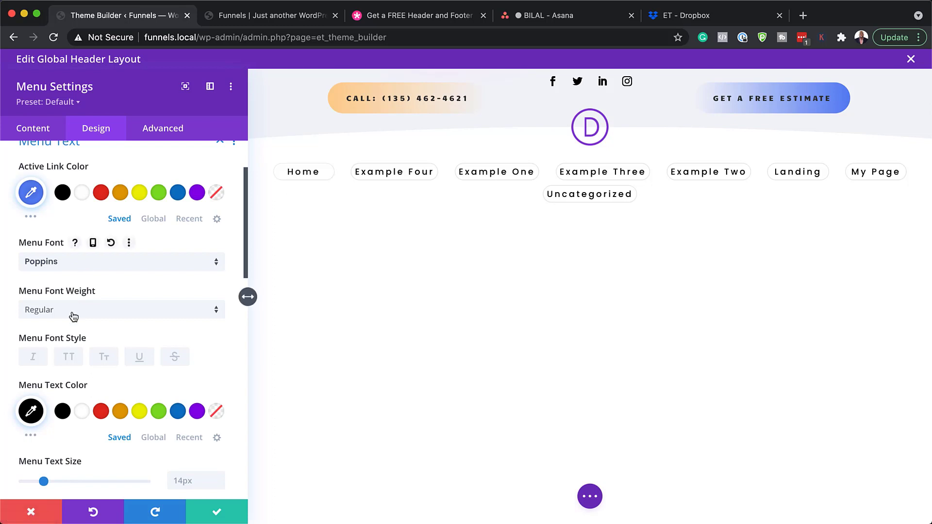
{"action": "scroll", "coordinate": [124, 352], "scroll_direction": "down", "scroll_amount": 3}
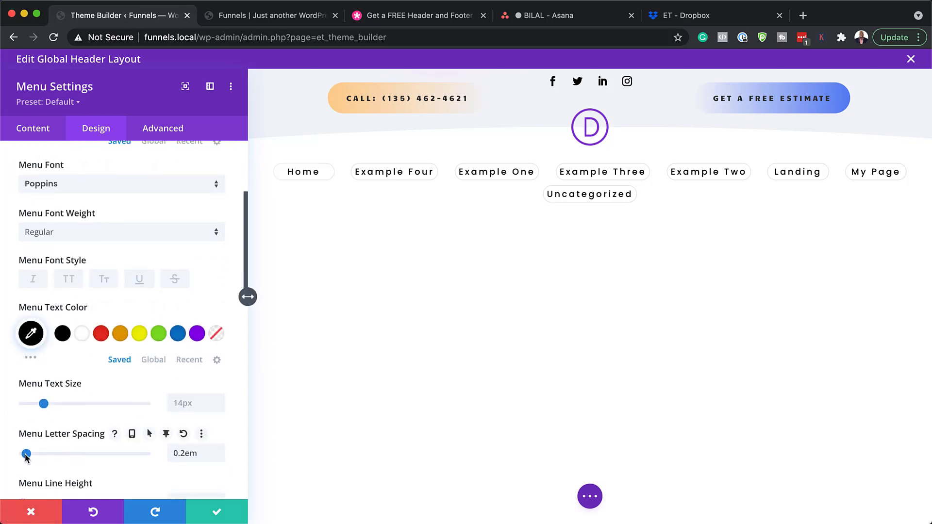
{"action": "left_click_drag", "start_coordinate": [27, 457], "coordinate": [5, 456]}
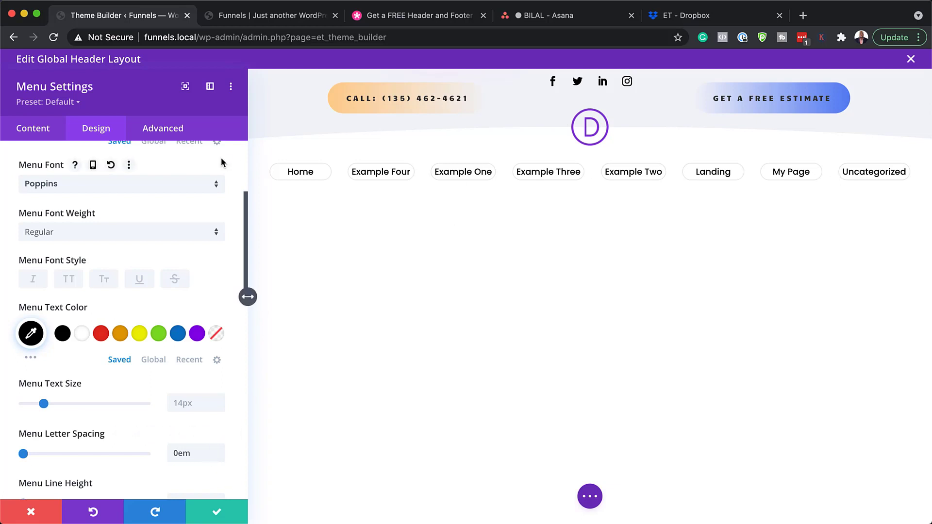
{"action": "left_click", "coordinate": [38, 518]}
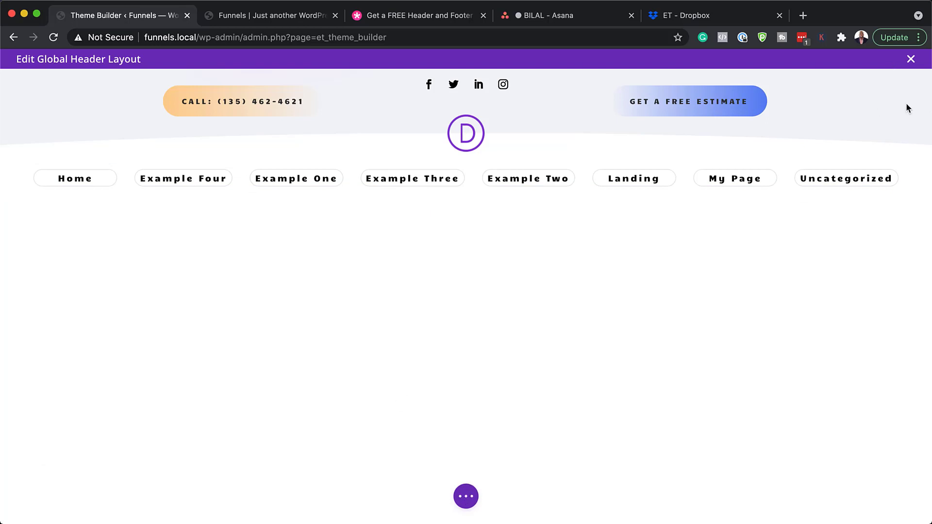
Step: Discard the header edits, open the Global Footer, and expand its section Background options
{"action": "left_click", "coordinate": [910, 59]}
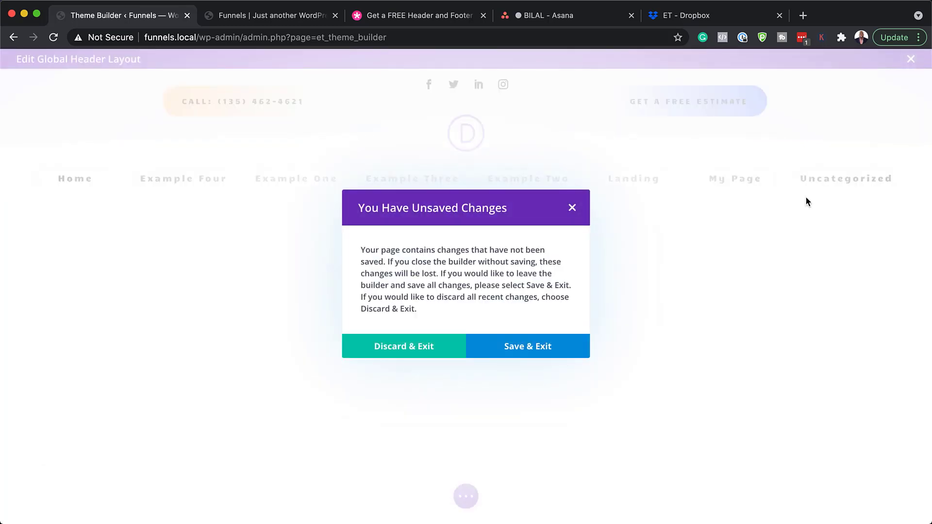
{"action": "left_click", "coordinate": [436, 352]}
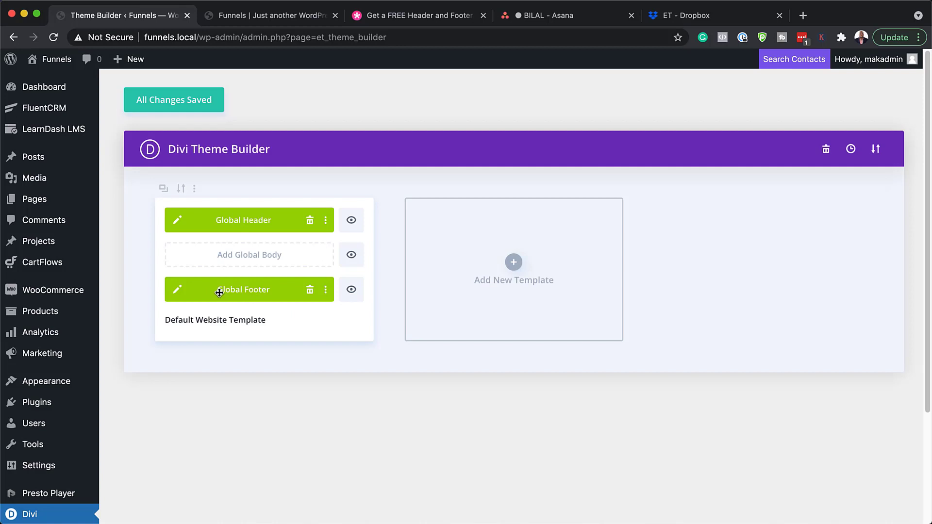
{"action": "left_click", "coordinate": [178, 292]}
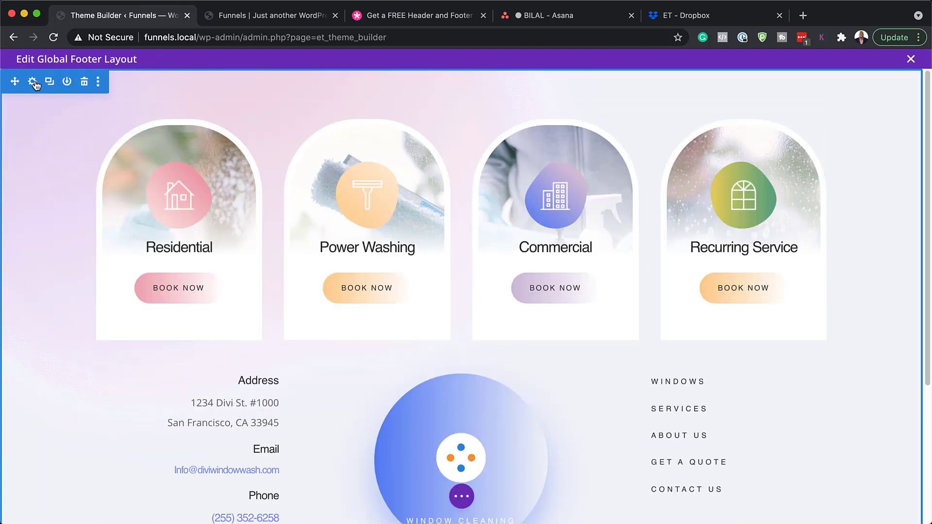
{"action": "left_click", "coordinate": [33, 82]}
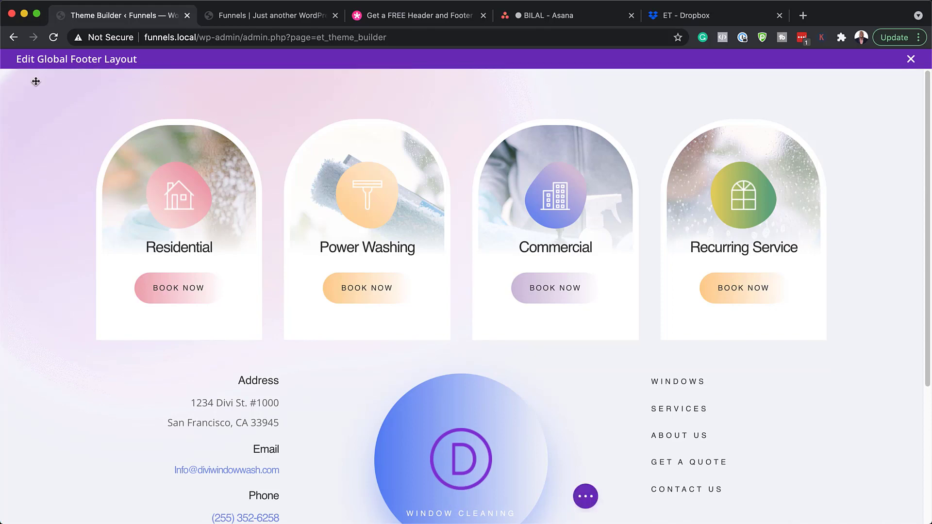
{"action": "left_click", "coordinate": [78, 227]}
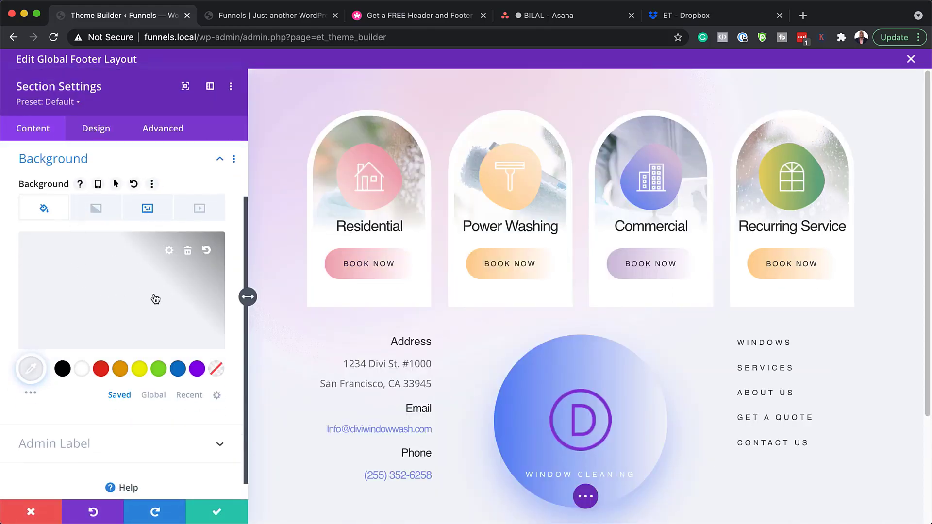
Step: Try red, white, black and green #7cda24 backgrounds, remove the image, then discard all changes
{"action": "left_click", "coordinate": [101, 369]}
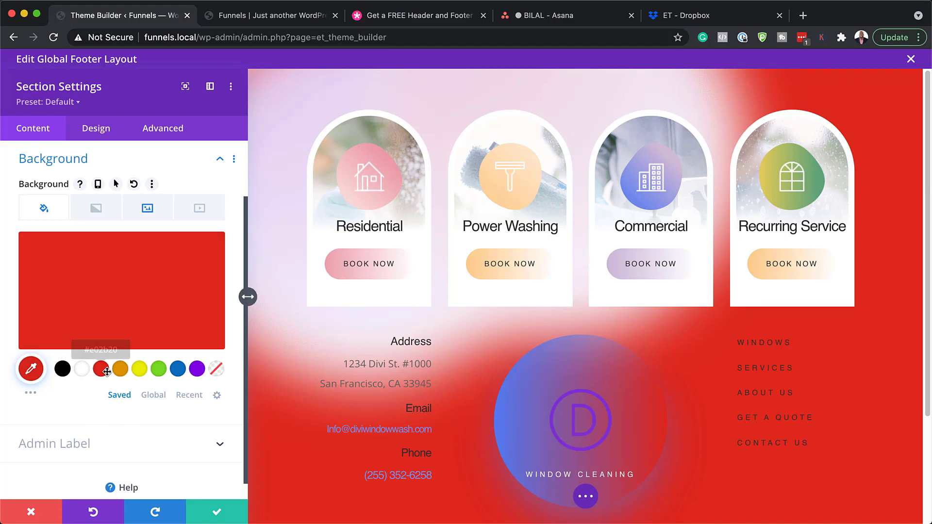
{"action": "left_click", "coordinate": [83, 372]}
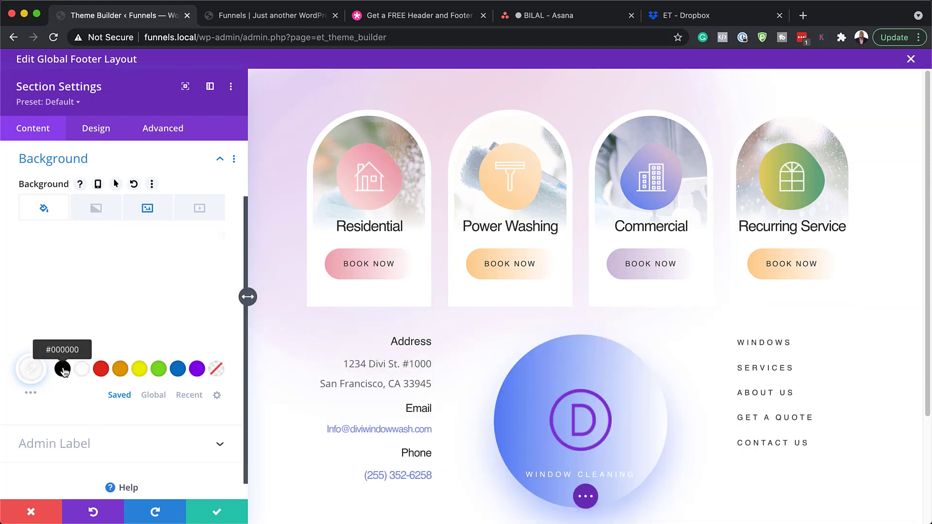
{"action": "left_click", "coordinate": [64, 370]}
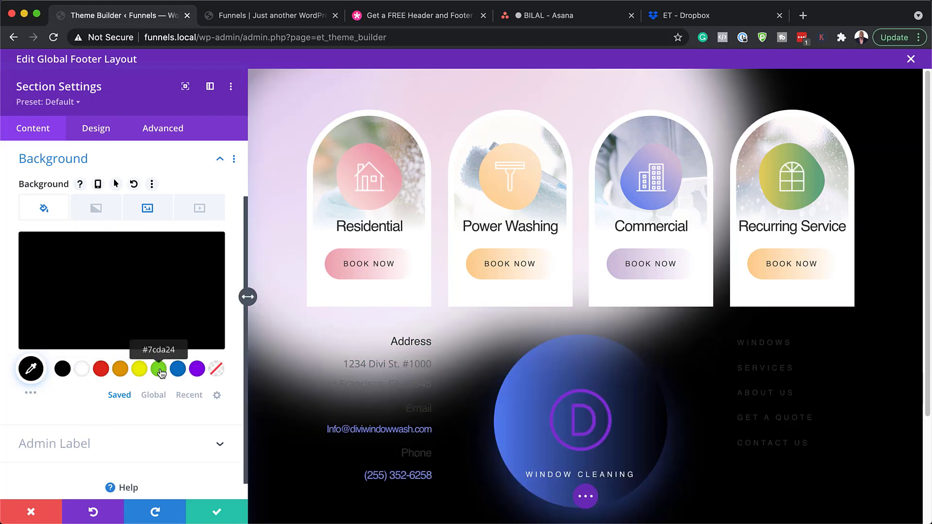
{"action": "left_click", "coordinate": [159, 370]}
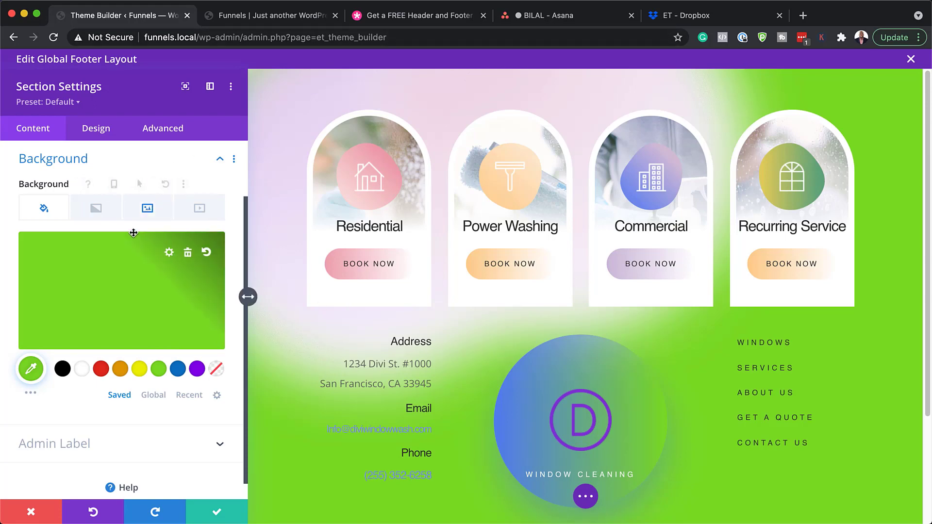
{"action": "left_click", "coordinate": [151, 207]}
{"action": "mouse_move", "coordinate": [66, 266]}
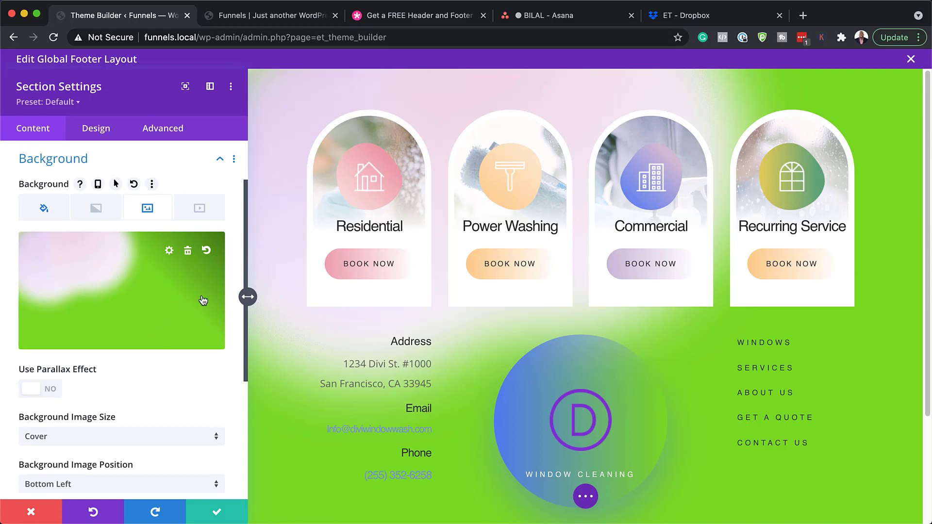
{"action": "left_click", "coordinate": [188, 251]}
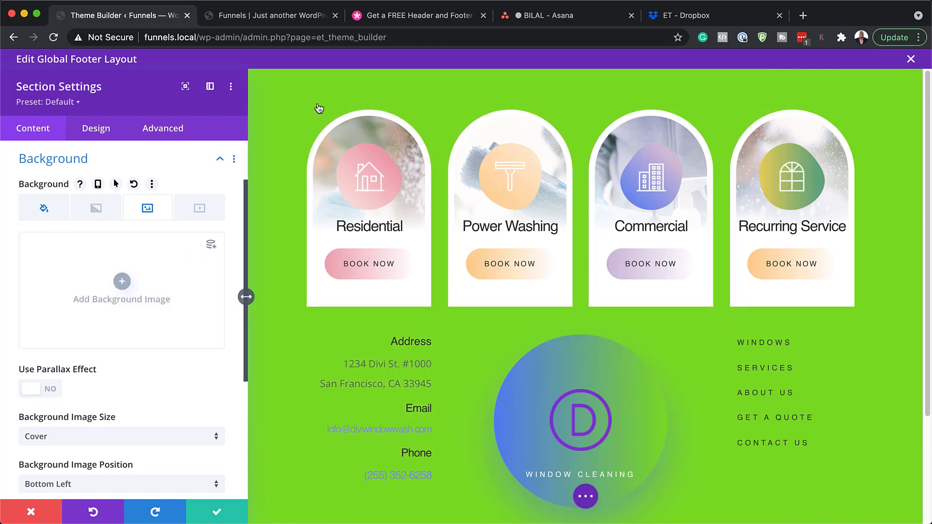
{"action": "left_click", "coordinate": [32, 512]}
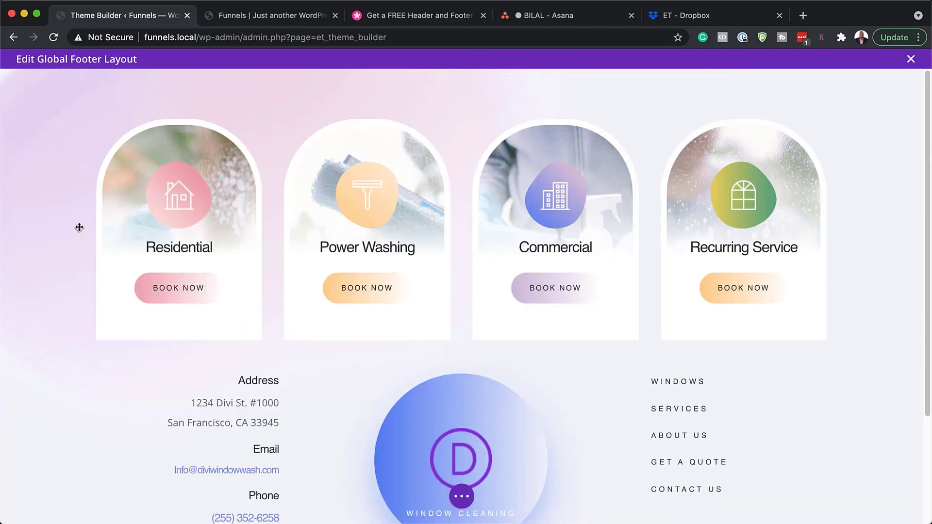
{"action": "mouse_move", "coordinate": [175, 204]}
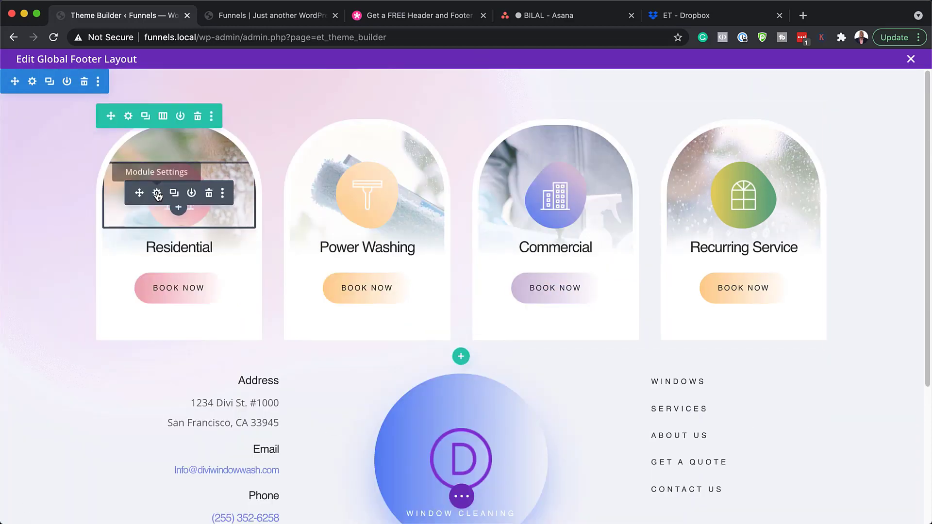
{"action": "left_click", "coordinate": [129, 117]}
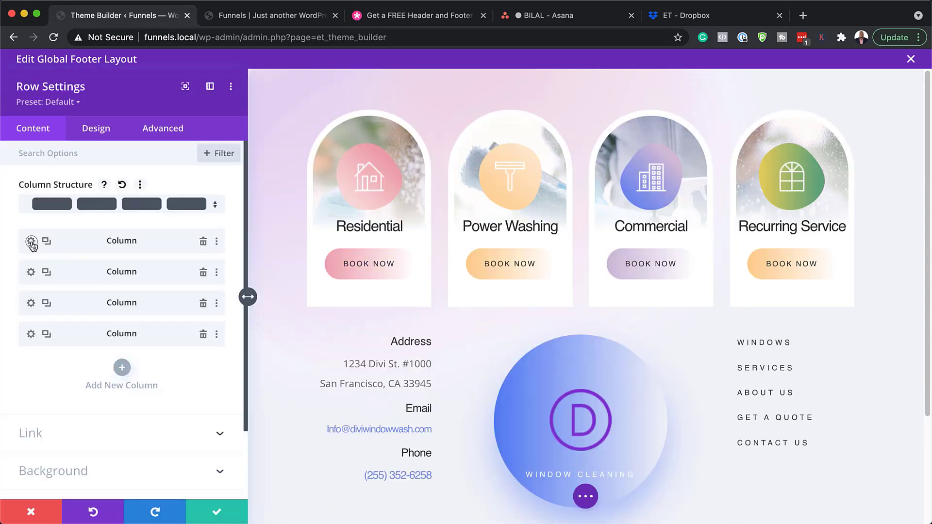
{"action": "left_click", "coordinate": [31, 241]}
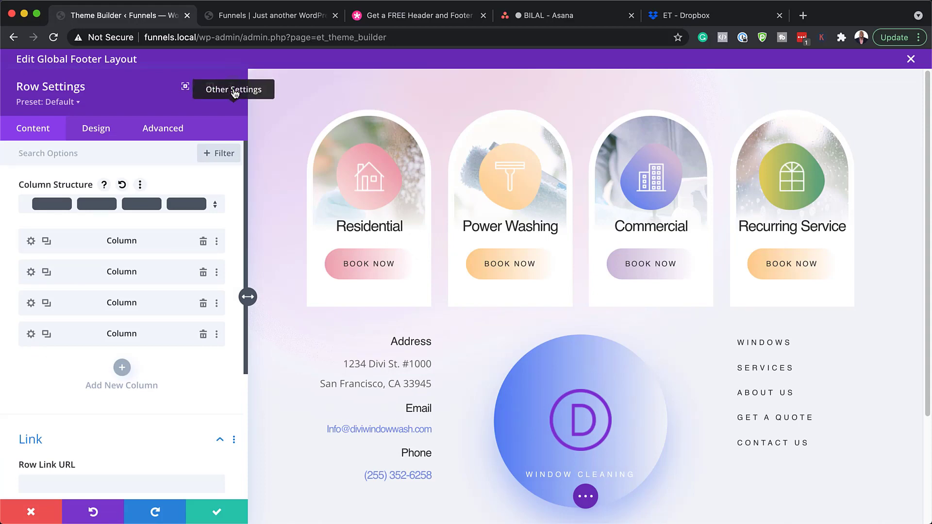
{"action": "left_click", "coordinate": [234, 92]}
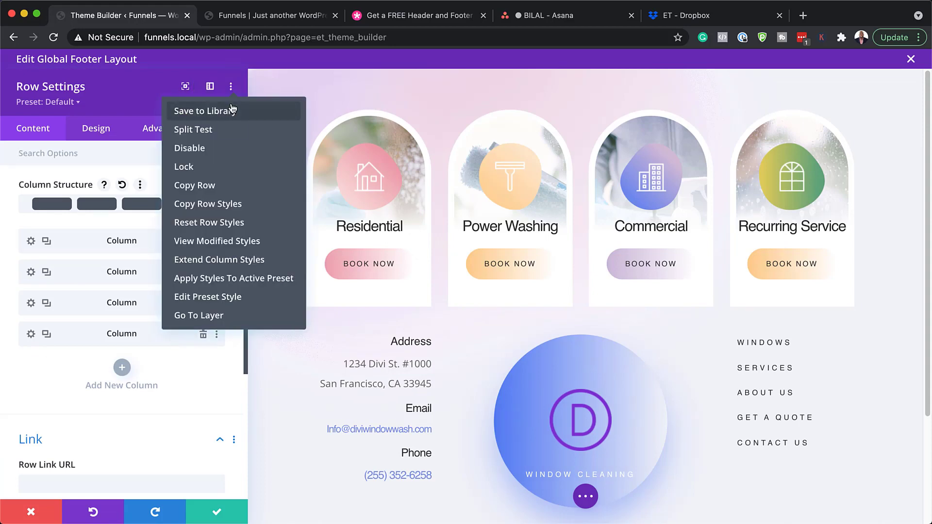
{"action": "left_click", "coordinate": [226, 243]}
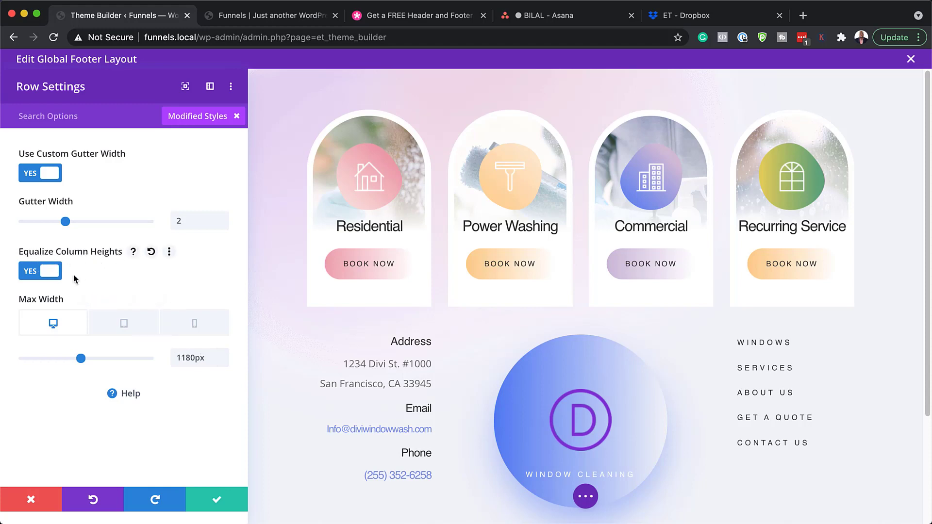
{"action": "left_click", "coordinate": [27, 221]}
{"action": "left_click", "coordinate": [100, 222]}
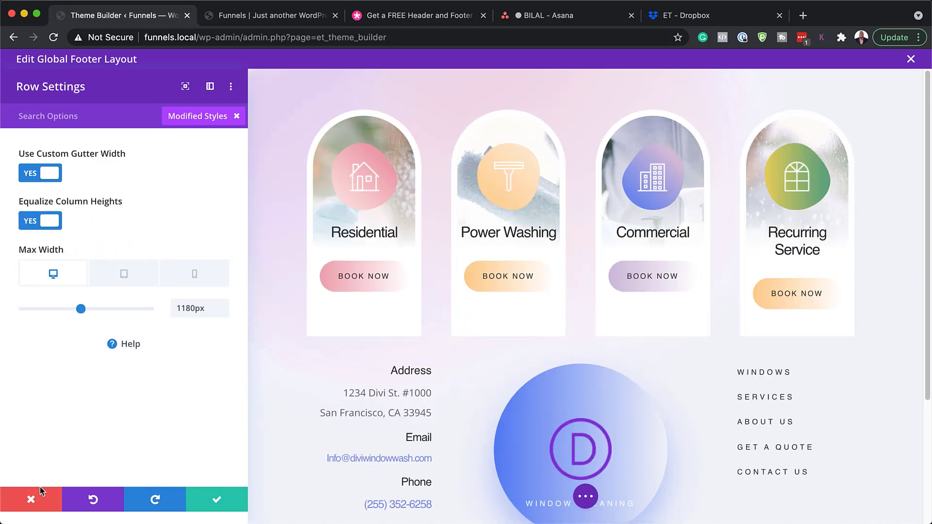
{"action": "left_click", "coordinate": [32, 500]}
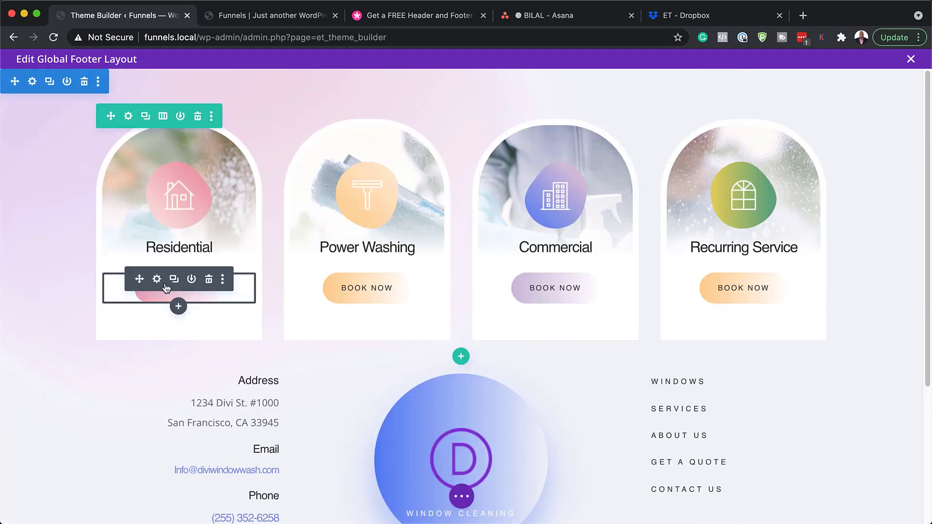
Step: Open the Residential Book Now button's design settings, keeping the text size at 12px
{"action": "left_click", "coordinate": [157, 280]}
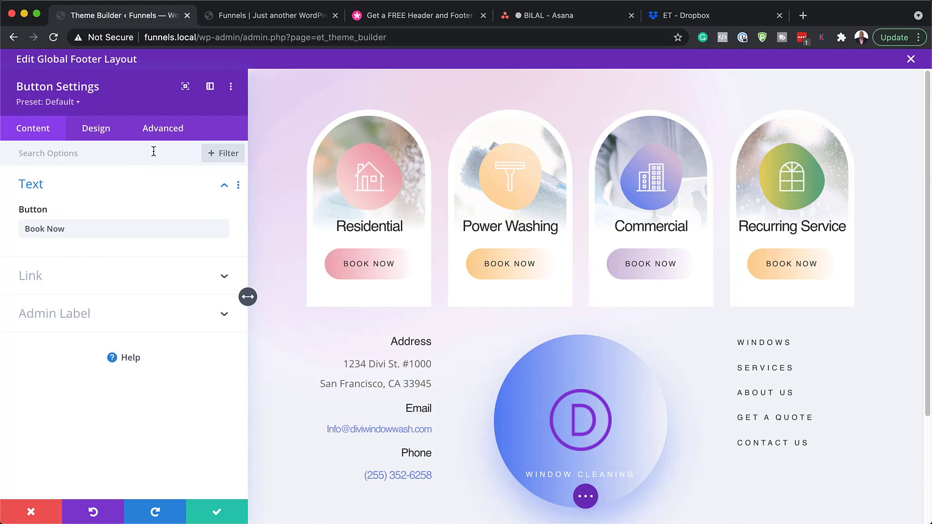
{"action": "left_click", "coordinate": [103, 132]}
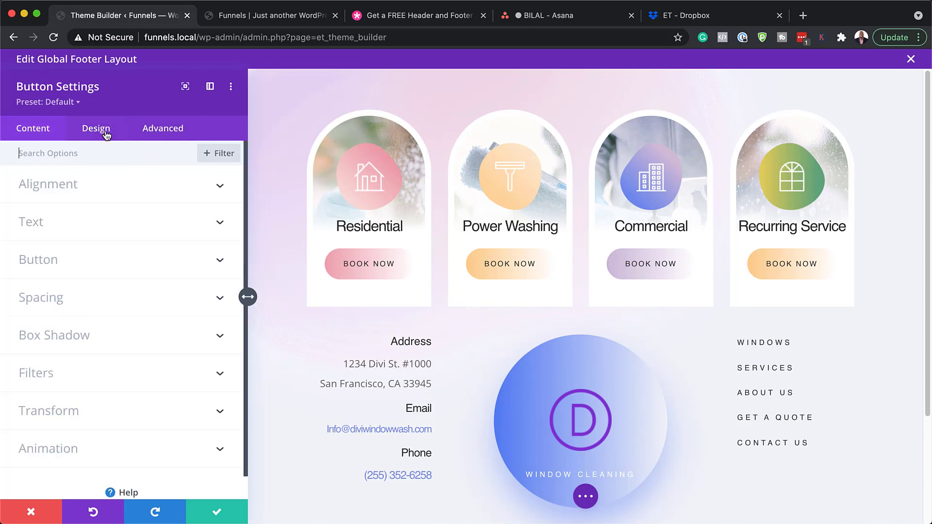
{"action": "left_click", "coordinate": [47, 265]}
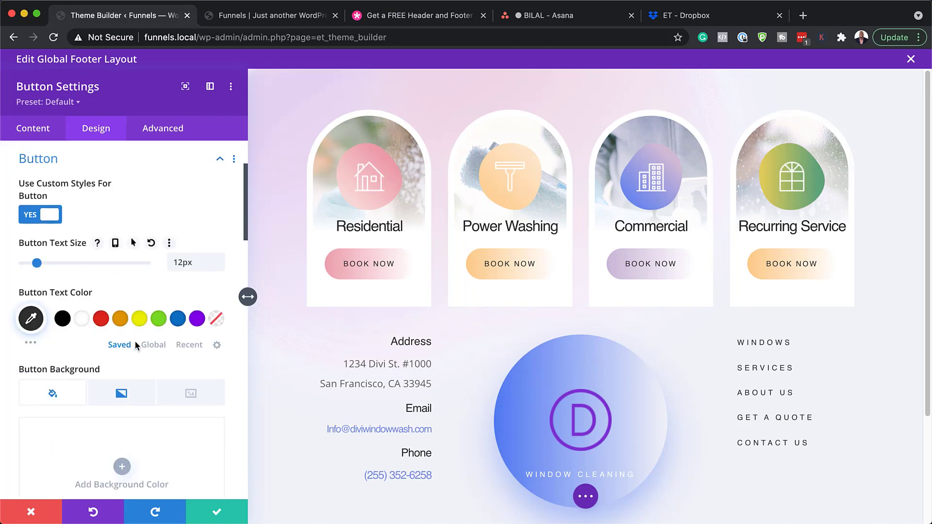
{"action": "left_click", "coordinate": [219, 247]}
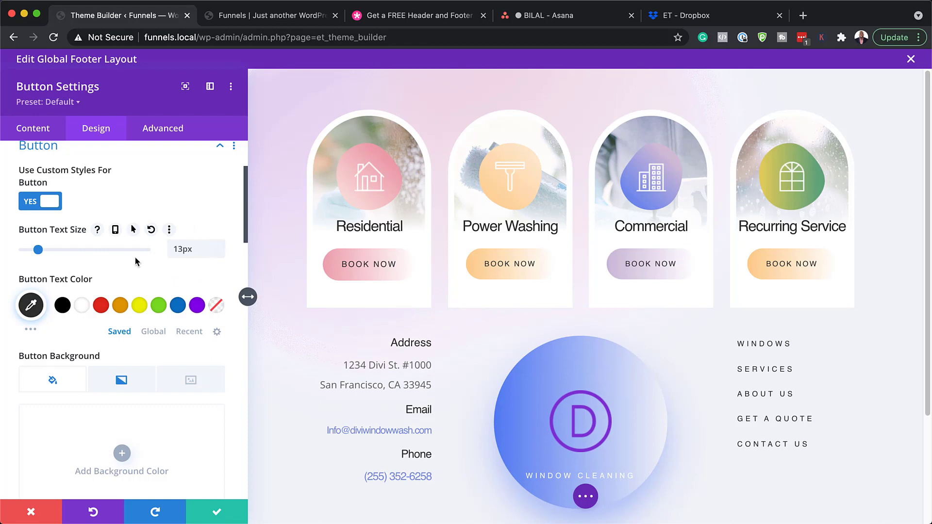
{"action": "left_click", "coordinate": [220, 252]}
{"action": "scroll", "coordinate": [202, 301], "scroll_direction": "down", "scroll_amount": 3}
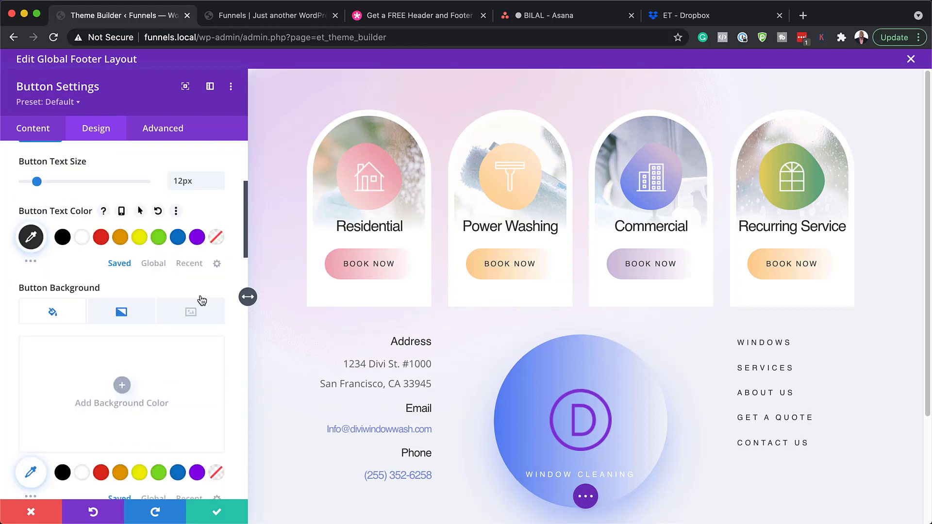
{"action": "scroll", "coordinate": [202, 301], "scroll_direction": "down", "scroll_amount": 10}
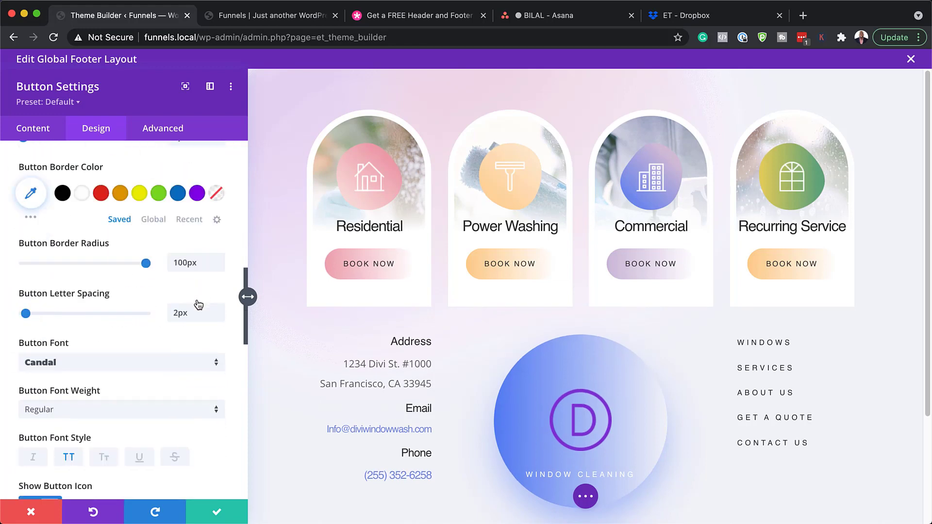
Step: Set the Book Now button font to Poppins with Bold weight
{"action": "left_click", "coordinate": [143, 368]}
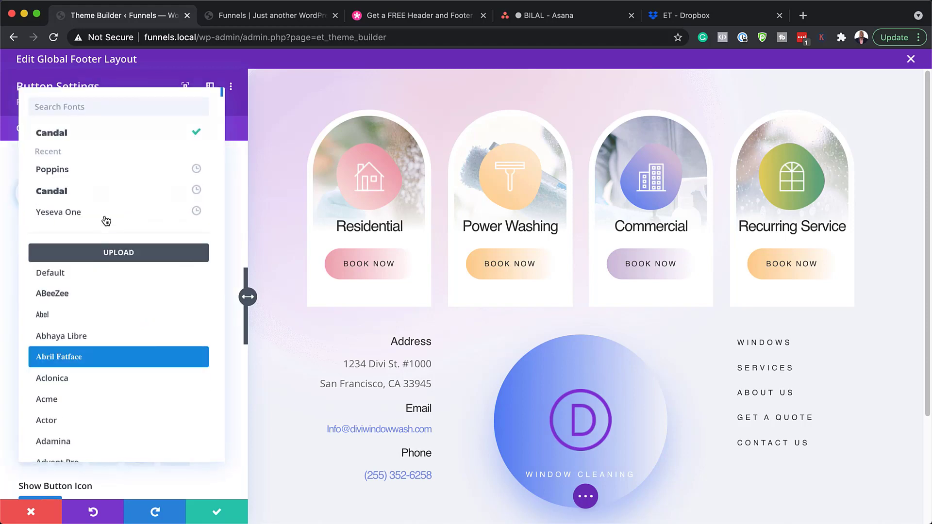
{"action": "left_click", "coordinate": [111, 170]}
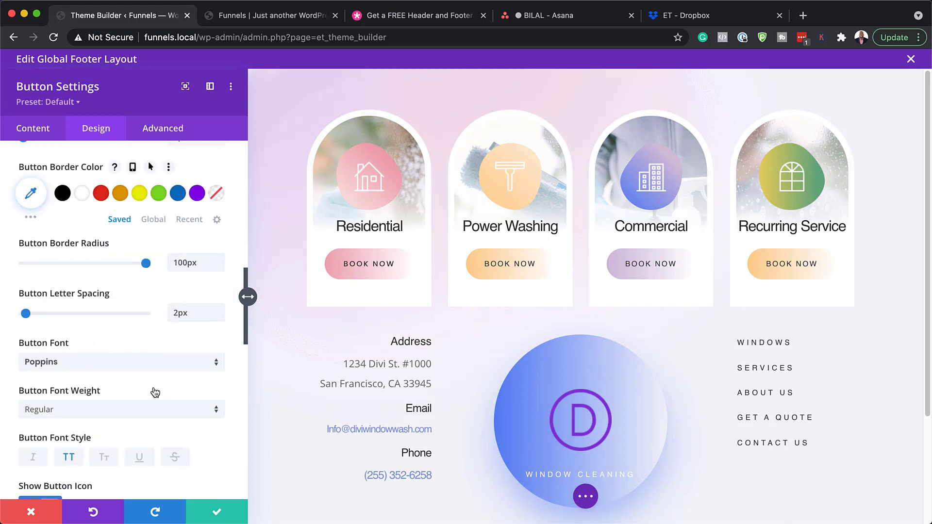
{"action": "scroll", "coordinate": [152, 388], "scroll_direction": "down", "scroll_amount": 2}
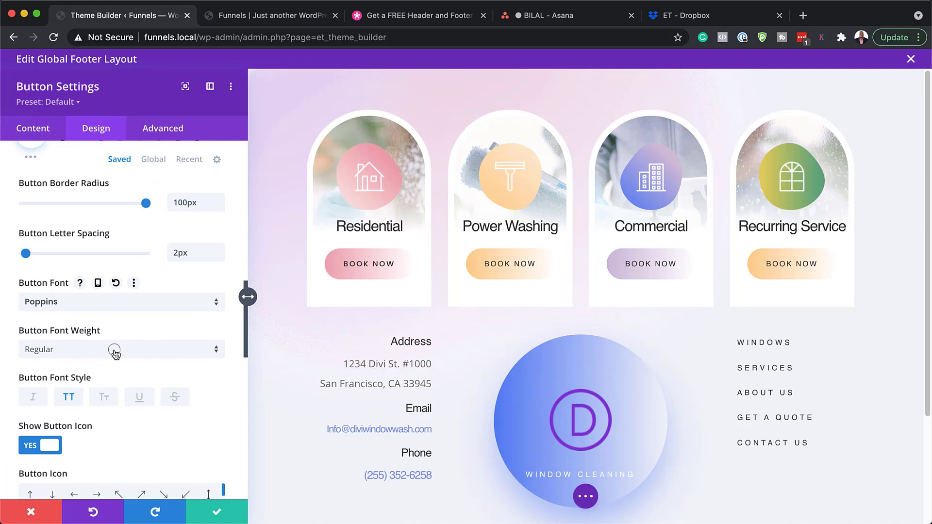
{"action": "left_click", "coordinate": [114, 351]}
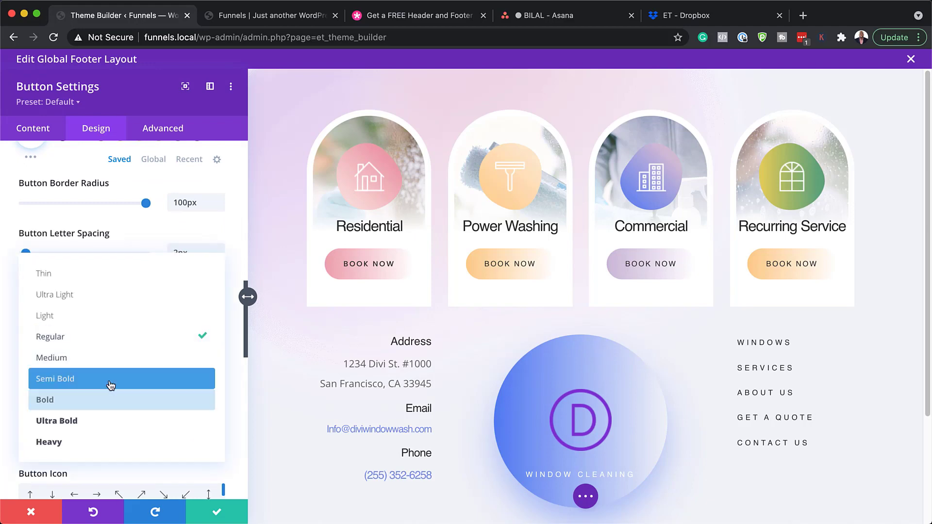
{"action": "left_click", "coordinate": [105, 401]}
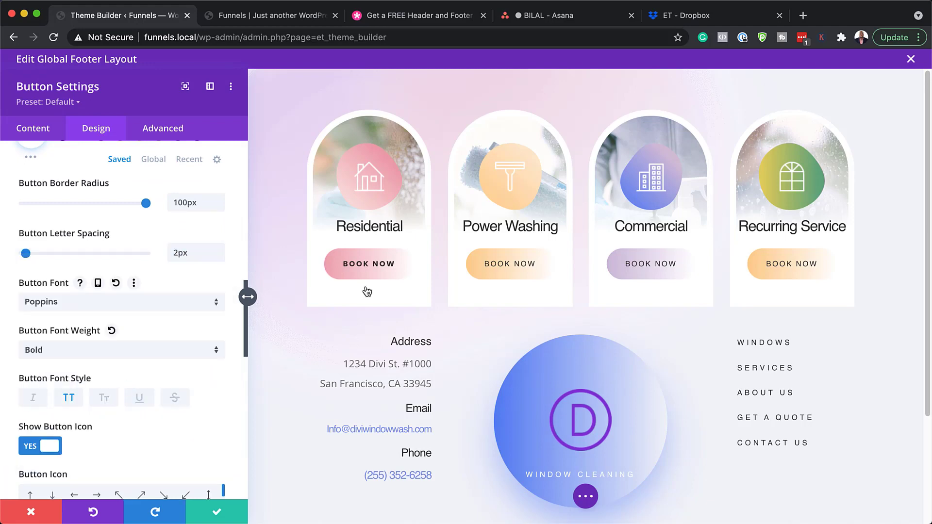
Step: Make the Book Now button text colour white
{"action": "scroll", "coordinate": [193, 391], "scroll_direction": "down", "scroll_amount": 3}
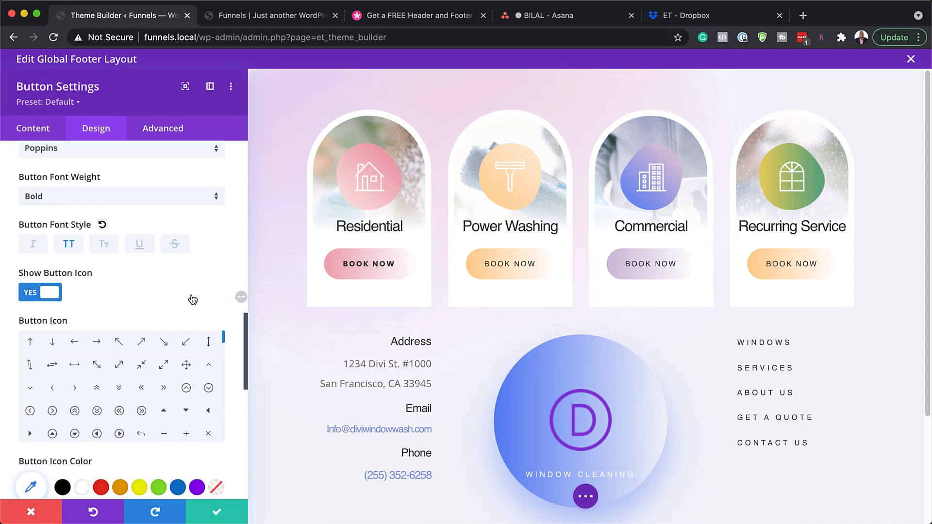
{"action": "scroll", "coordinate": [204, 299], "scroll_direction": "up", "scroll_amount": 6}
{"action": "scroll", "coordinate": [213, 303], "scroll_direction": "up", "scroll_amount": 8}
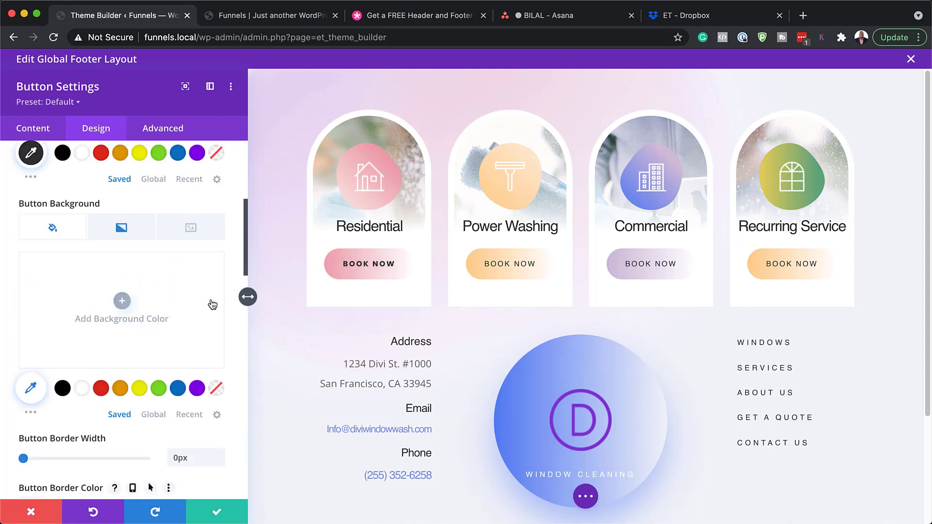
{"action": "scroll", "coordinate": [214, 296], "scroll_direction": "up", "scroll_amount": 1}
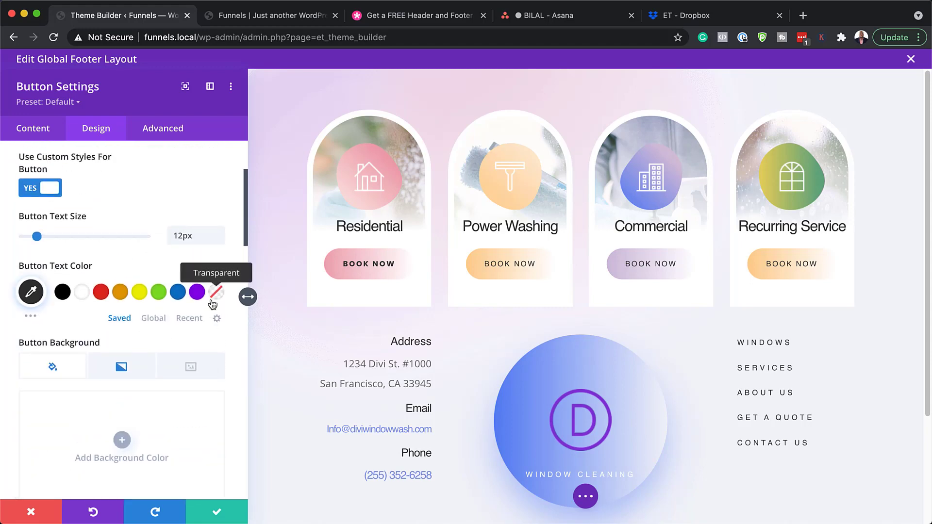
{"action": "scroll", "coordinate": [214, 291], "scroll_direction": "down", "scroll_amount": 1}
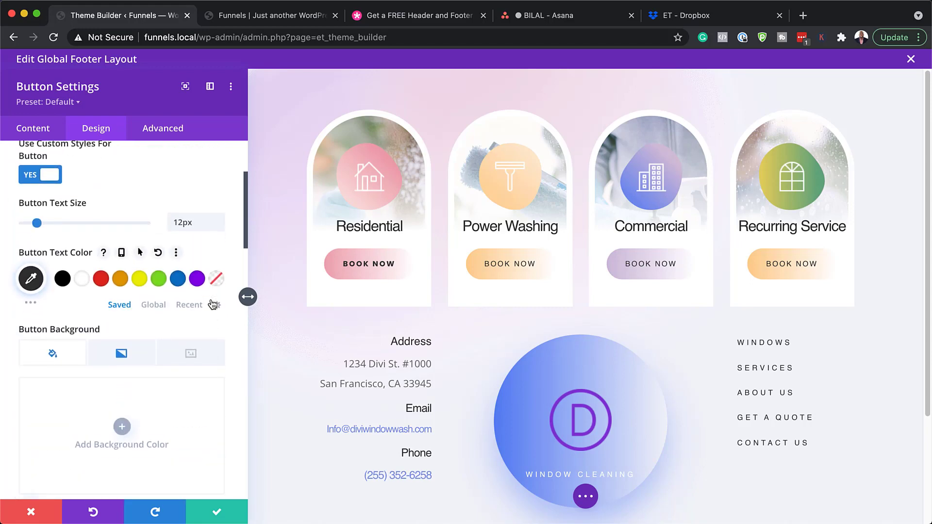
{"action": "left_click", "coordinate": [85, 276]}
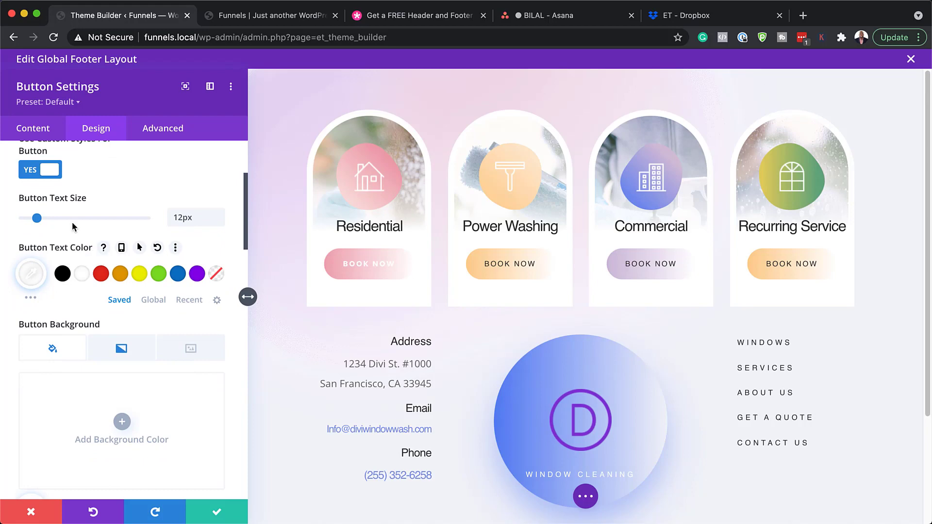
{"action": "scroll", "coordinate": [127, 316], "scroll_direction": "down", "scroll_amount": 4}
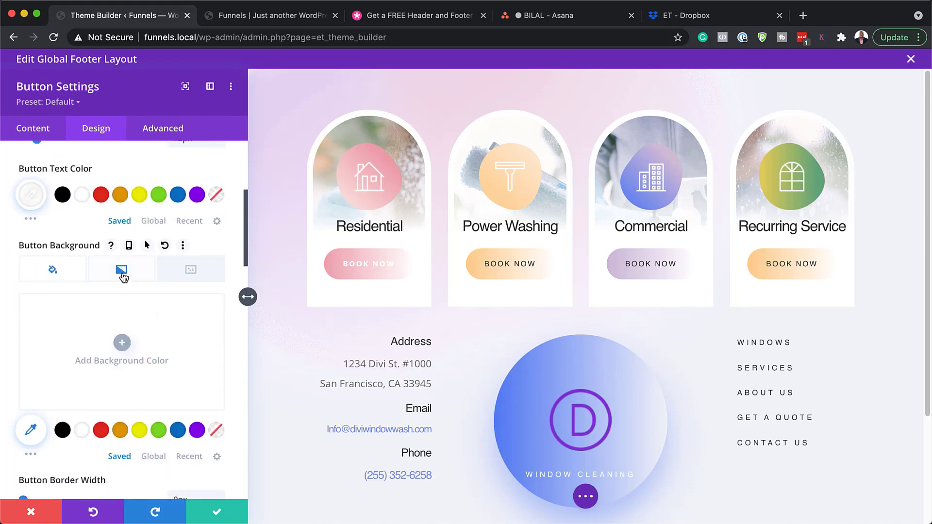
Step: Try a dark green-to-grey gradient on the Residential Book Now button, then discard it
{"action": "left_click", "coordinate": [122, 271]}
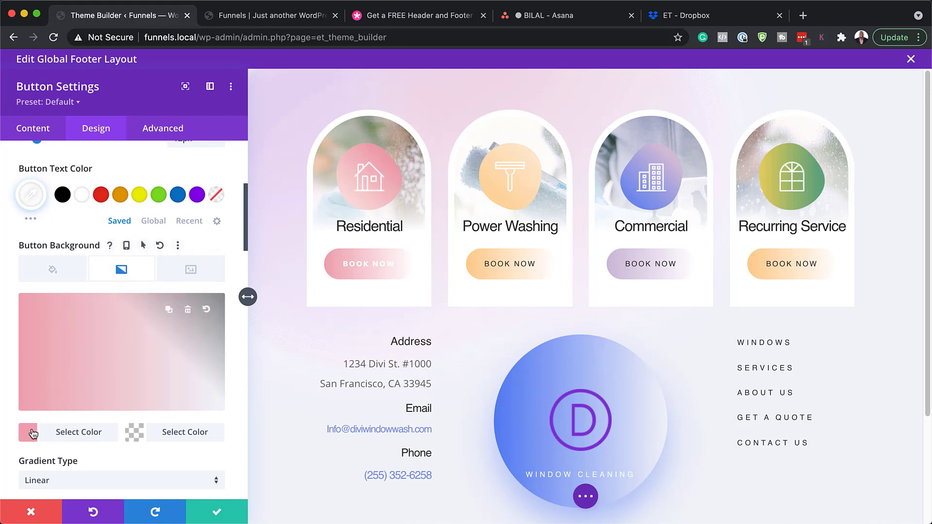
{"action": "left_click", "coordinate": [28, 432]}
{"action": "left_click", "coordinate": [111, 388]}
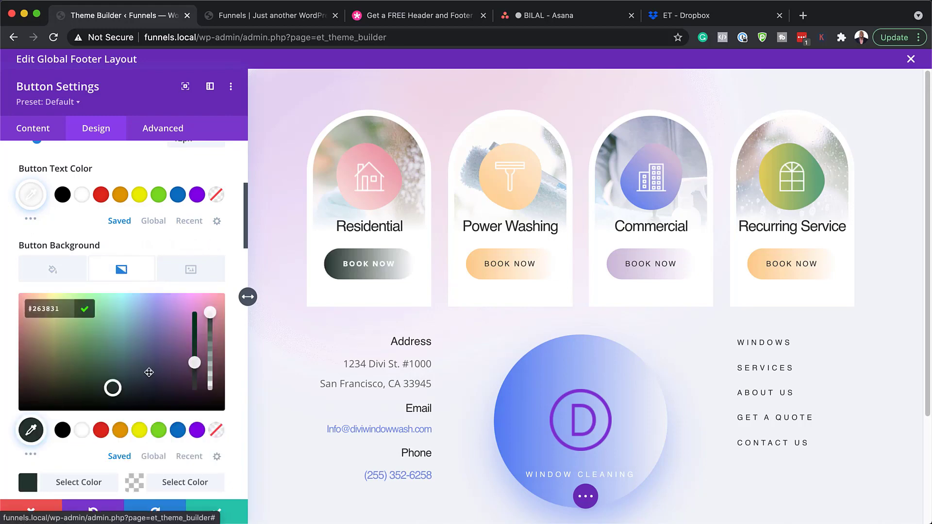
{"action": "left_click", "coordinate": [134, 487]}
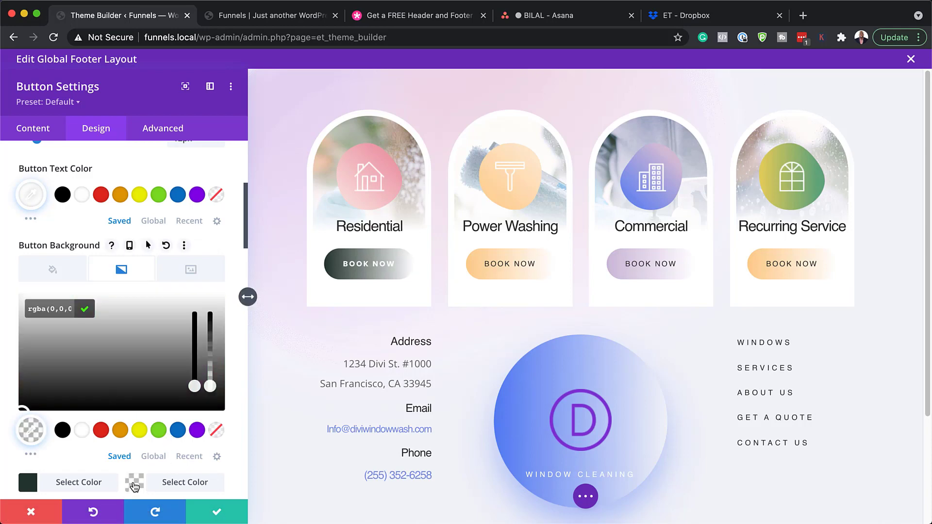
{"action": "left_click", "coordinate": [100, 378]}
{"action": "left_click_drag", "start_coordinate": [99, 376], "coordinate": [17, 368]}
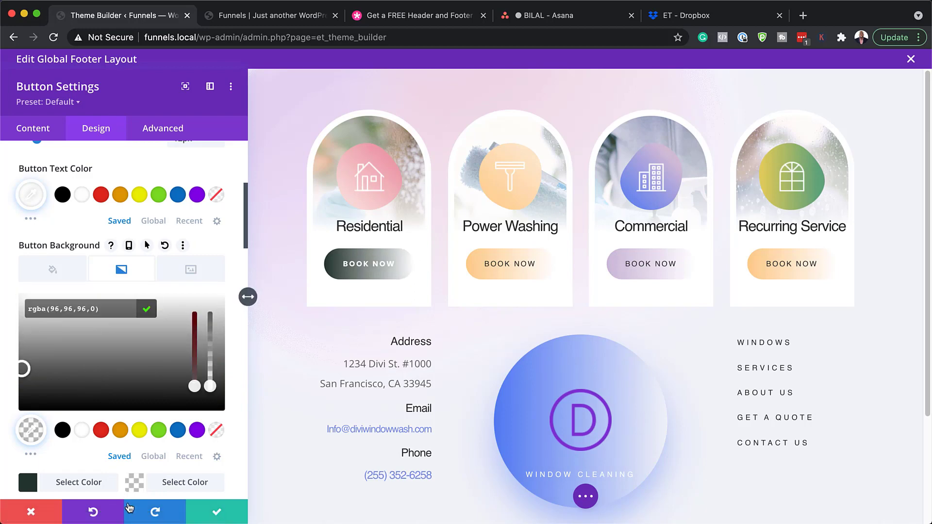
{"action": "left_click", "coordinate": [33, 511]}
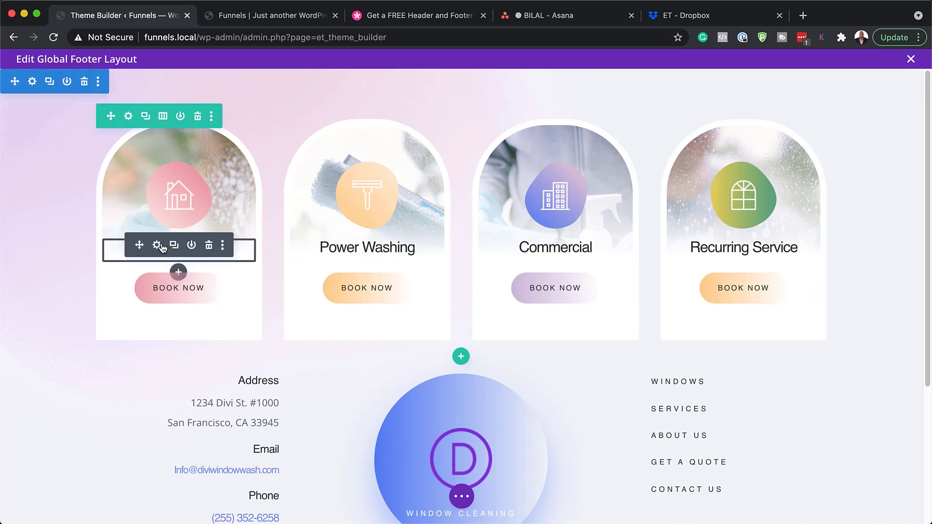
{"action": "left_click", "coordinate": [157, 245]}
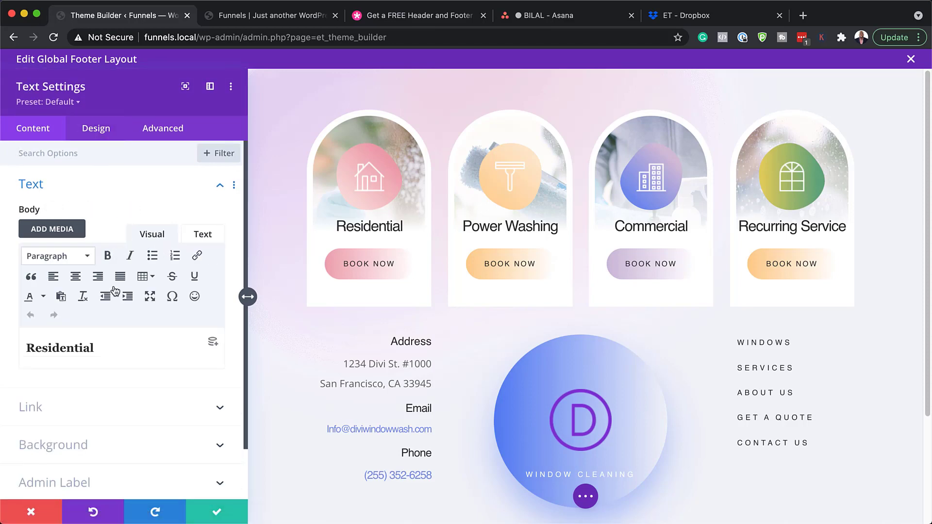
{"action": "left_click", "coordinate": [96, 348]}
{"action": "left_click_drag", "start_coordinate": [96, 348], "coordinate": [6, 339]}
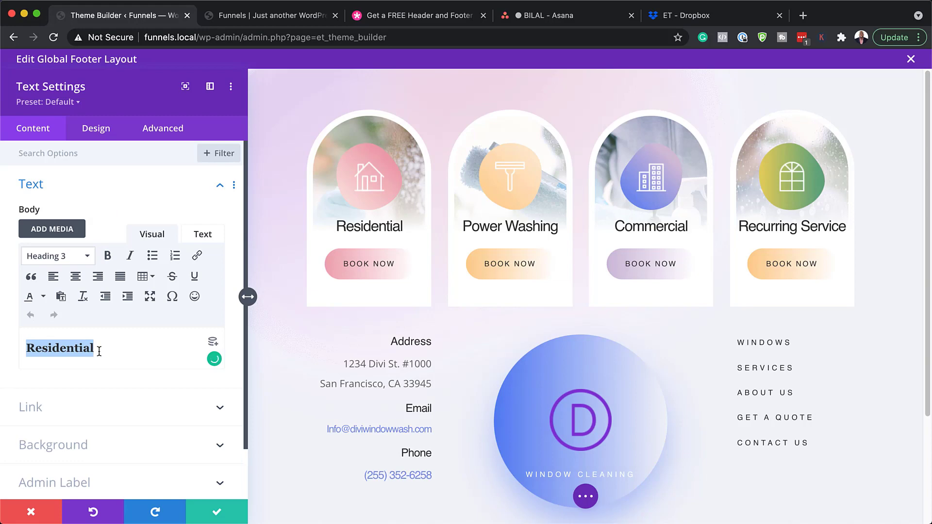
{"action": "left_click", "coordinate": [106, 131]}
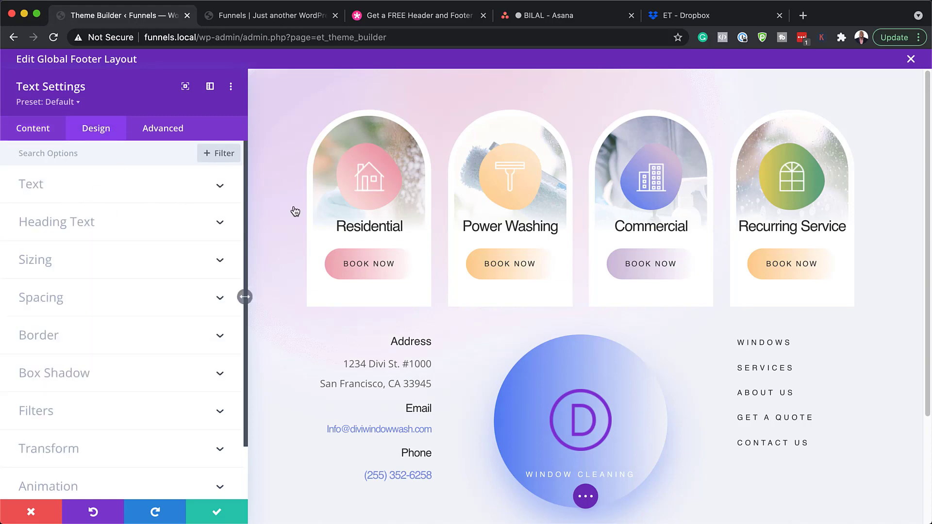
{"action": "left_click", "coordinate": [316, 214]}
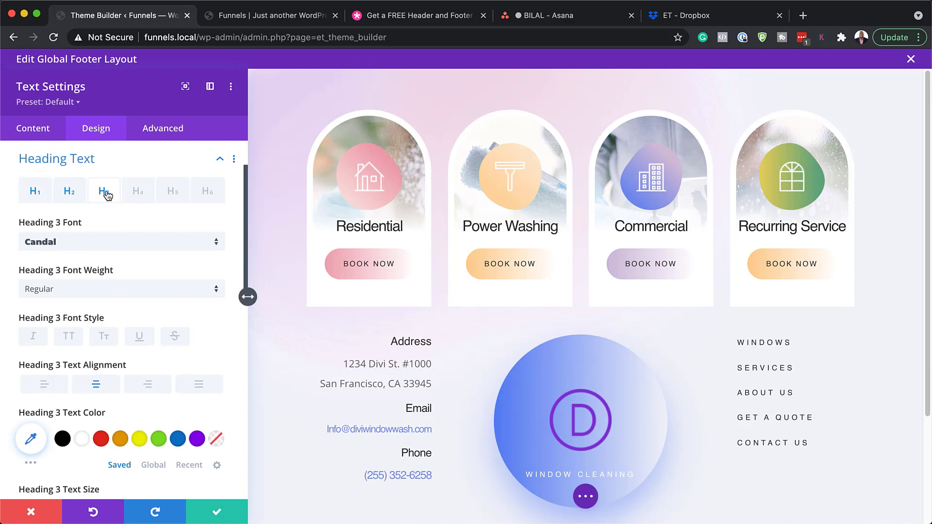
{"action": "left_click", "coordinate": [96, 245]}
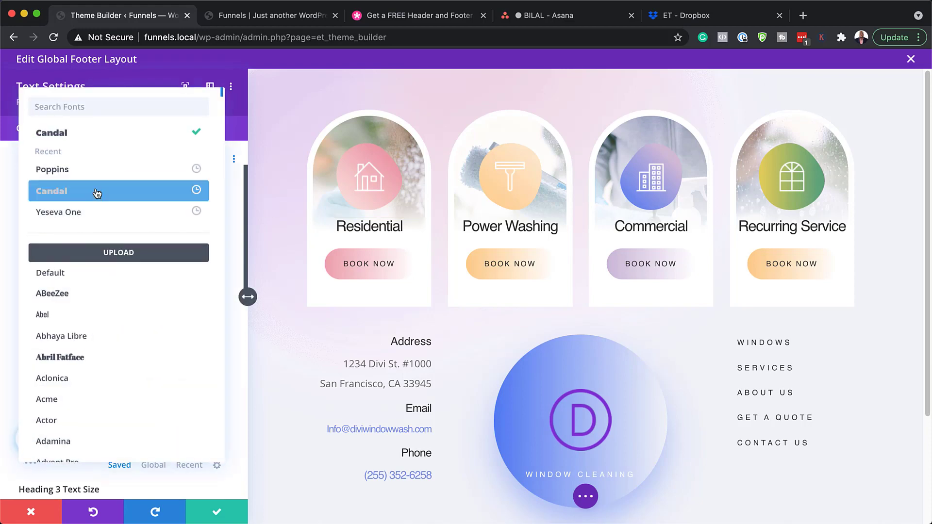
{"action": "left_click", "coordinate": [101, 174]}
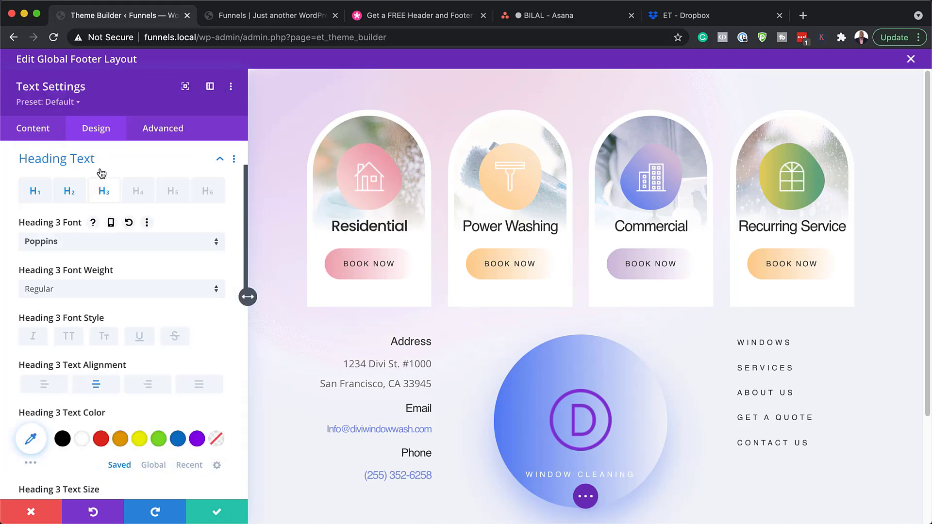
{"action": "left_click", "coordinate": [32, 511]}
{"action": "scroll", "coordinate": [449, 296], "scroll_direction": "down", "scroll_amount": 2}
{"action": "scroll", "coordinate": [449, 295], "scroll_direction": "down", "scroll_amount": 5}
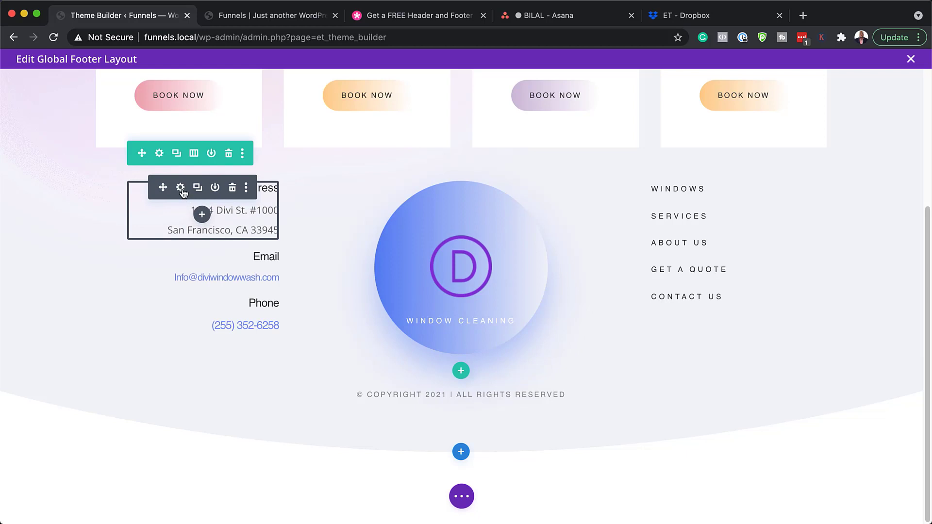
{"action": "left_click", "coordinate": [182, 190]}
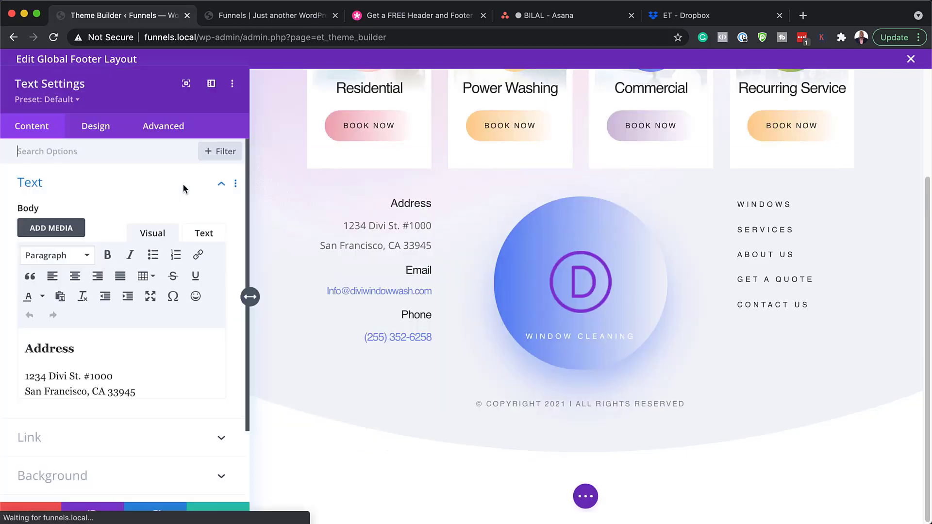
{"action": "left_click_drag", "start_coordinate": [144, 389], "coordinate": [0, 348]}
{"action": "left_click", "coordinate": [34, 513]}
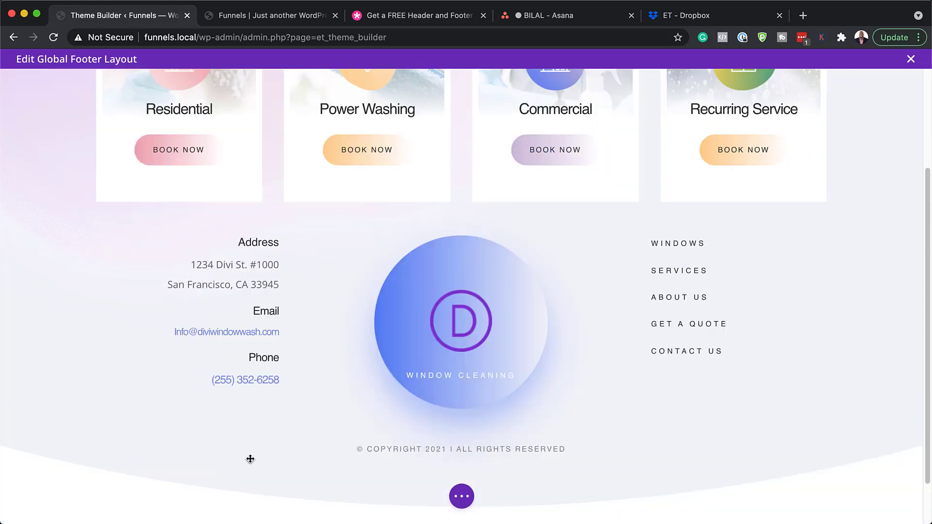
{"action": "mouse_move", "coordinate": [635, 304]}
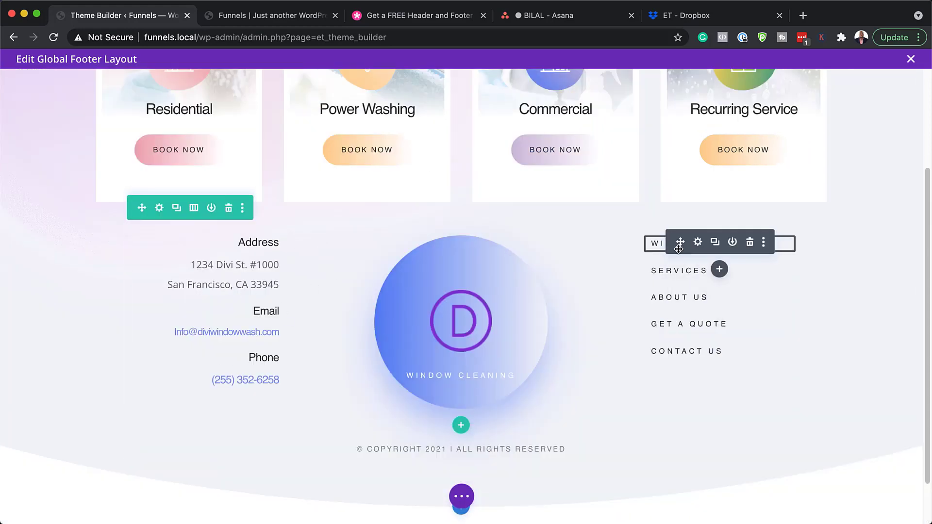
{"action": "left_click", "coordinate": [698, 242]}
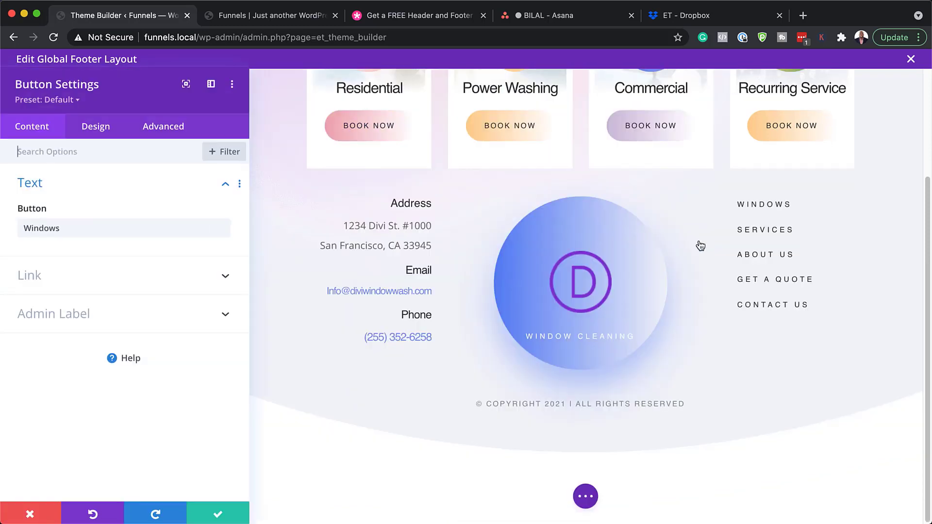
{"action": "left_click", "coordinate": [71, 281]}
{"action": "left_click", "coordinate": [70, 276]}
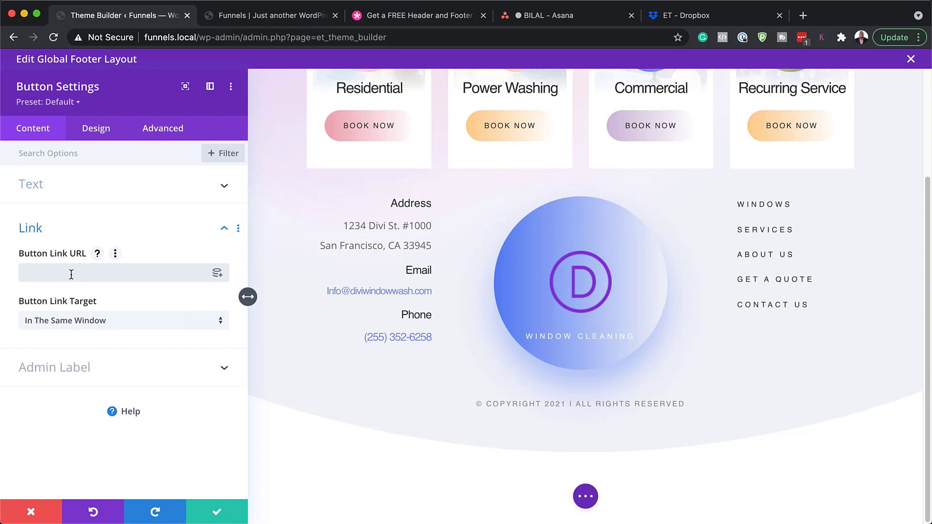
{"action": "type", "text": "#"}
{"action": "left_click", "coordinate": [106, 130]}
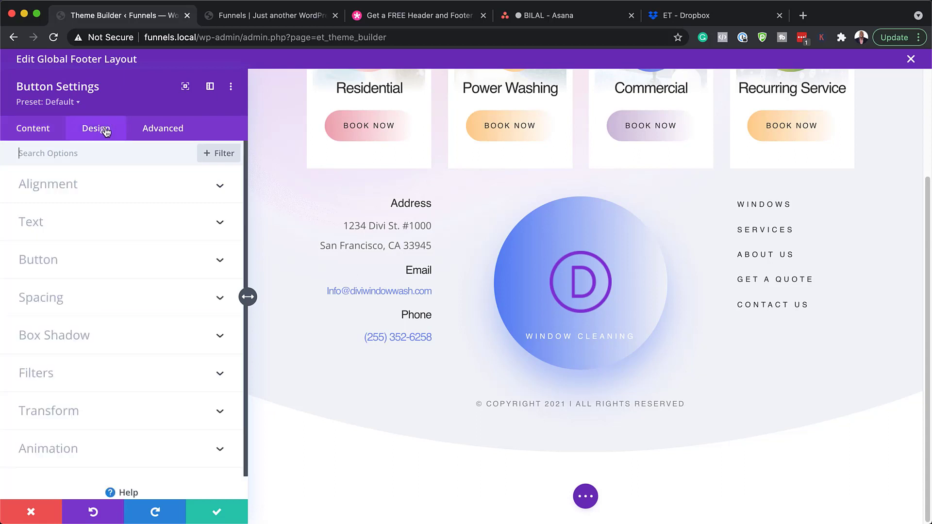
{"action": "left_click", "coordinate": [84, 265]}
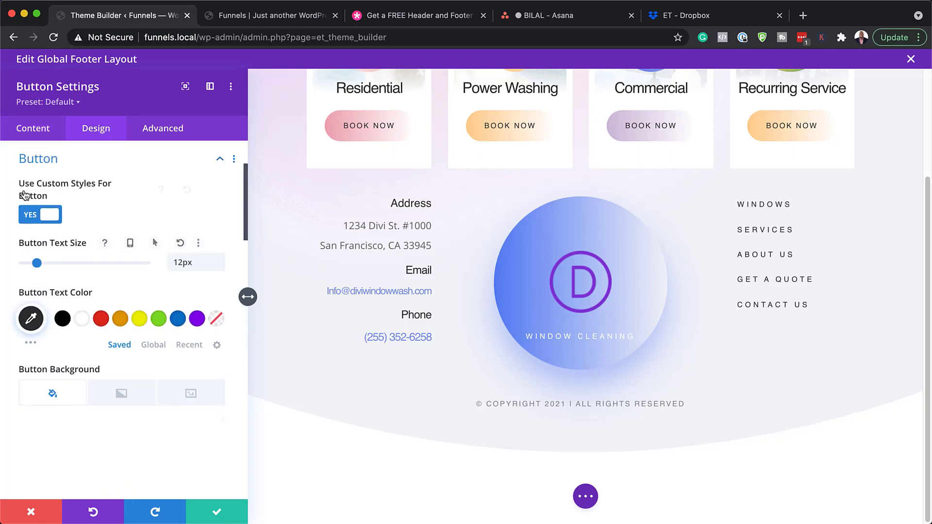
{"action": "left_click", "coordinate": [31, 511]}
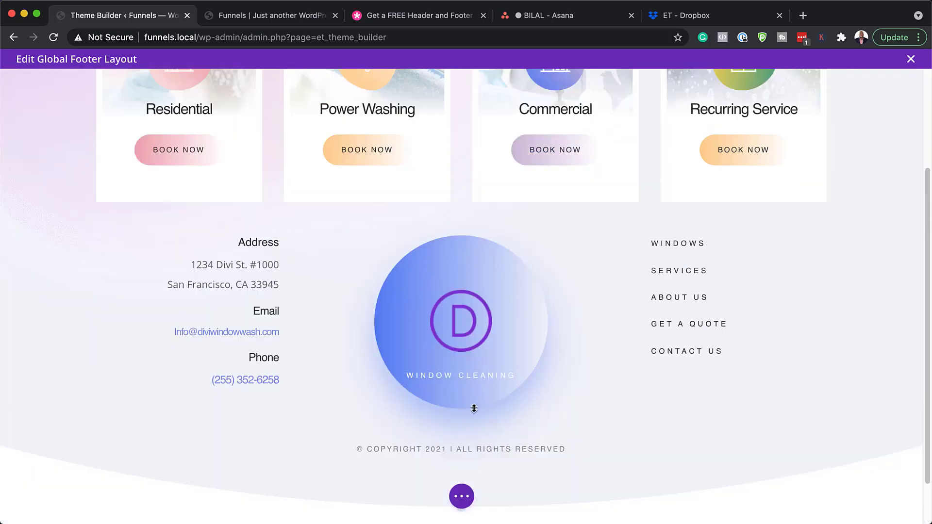
{"action": "mouse_move", "coordinate": [485, 288]}
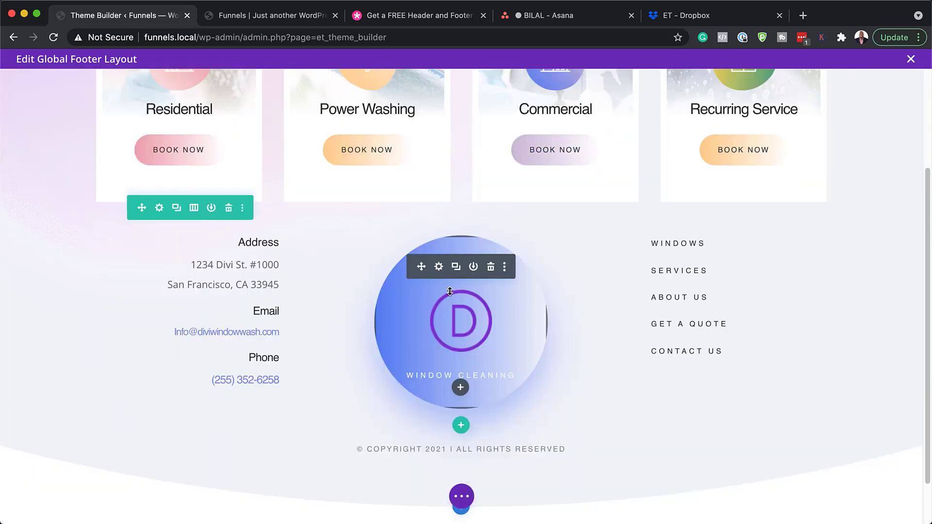
{"action": "left_click", "coordinate": [439, 267]}
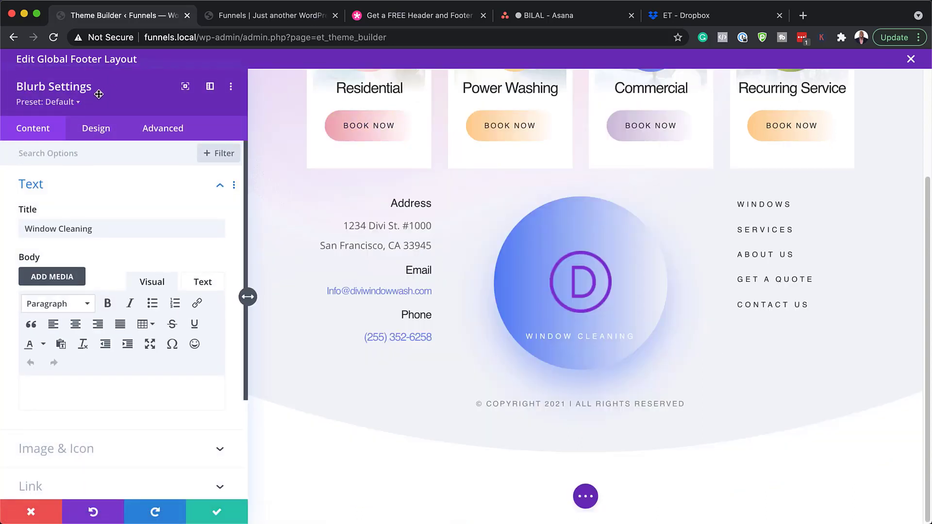
{"action": "scroll", "coordinate": [127, 394], "scroll_direction": "down", "scroll_amount": 2}
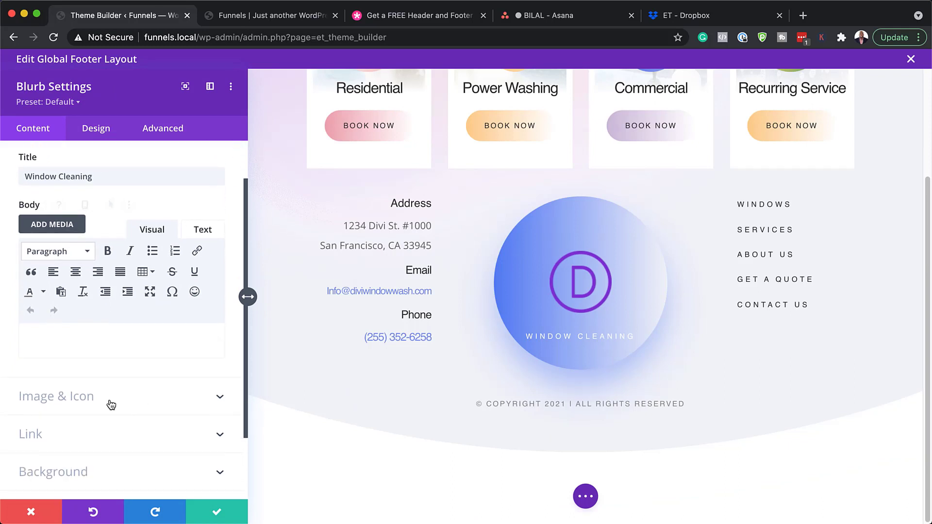
{"action": "left_click", "coordinate": [112, 405]}
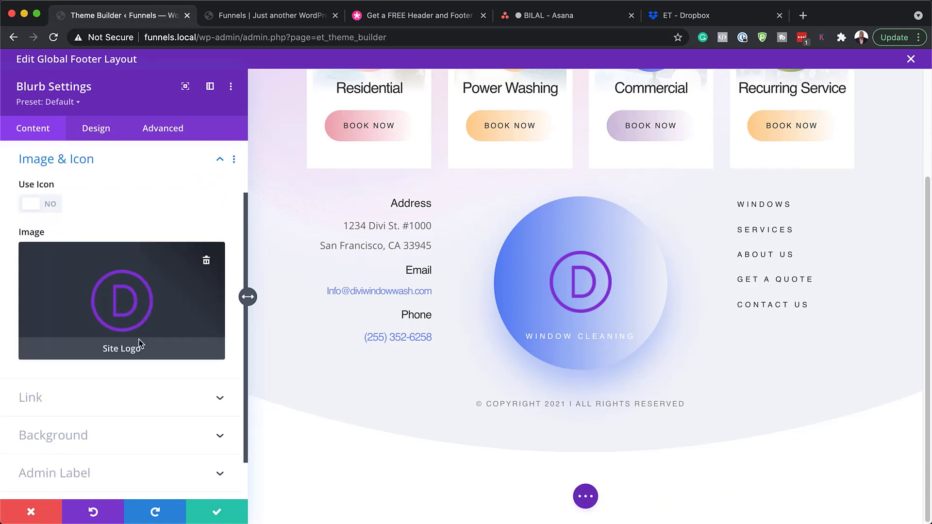
{"action": "left_click", "coordinate": [31, 513]}
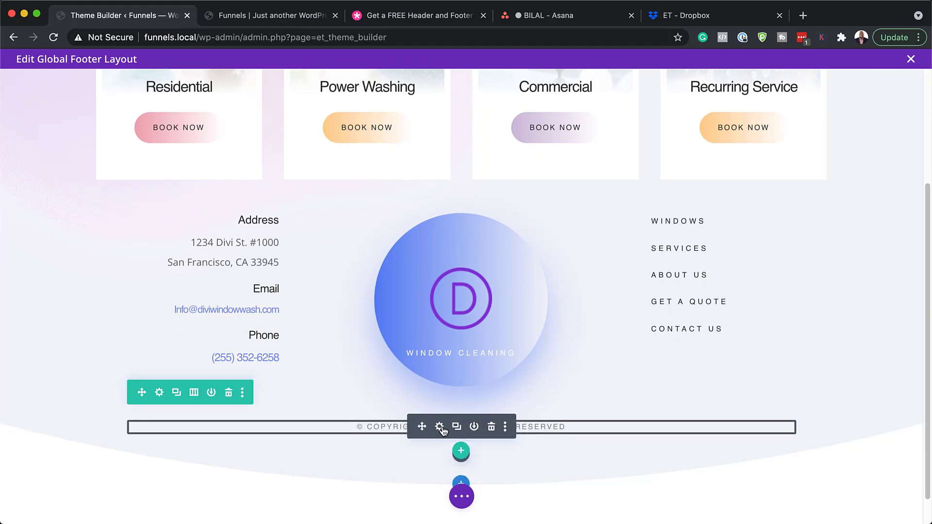
Step: Inspect the copyright text's Current Date dynamic content settings and close them unchanged
{"action": "left_click", "coordinate": [440, 427]}
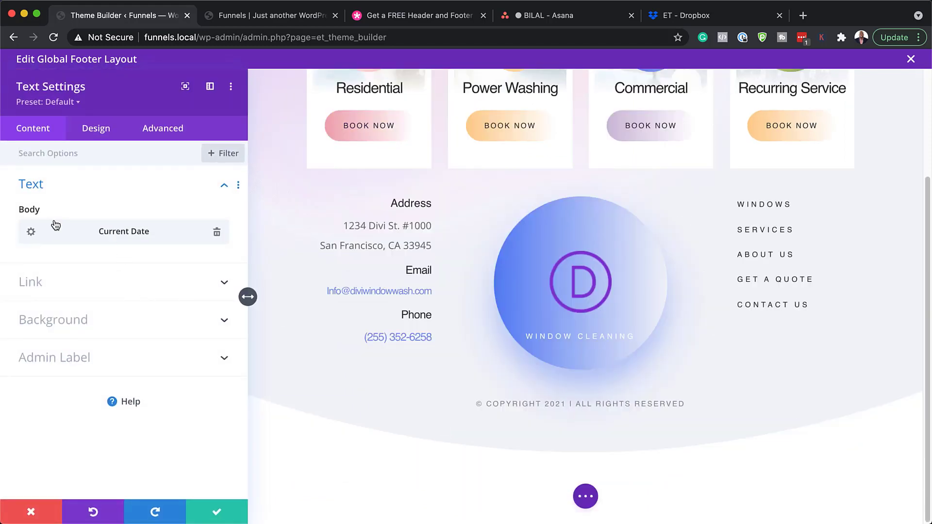
{"action": "left_click", "coordinate": [31, 232]}
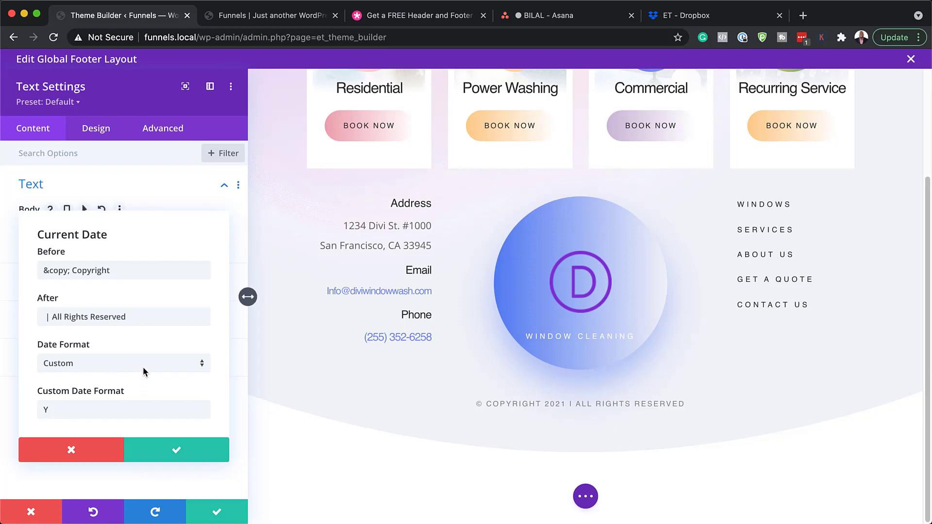
{"action": "left_click", "coordinate": [71, 450]}
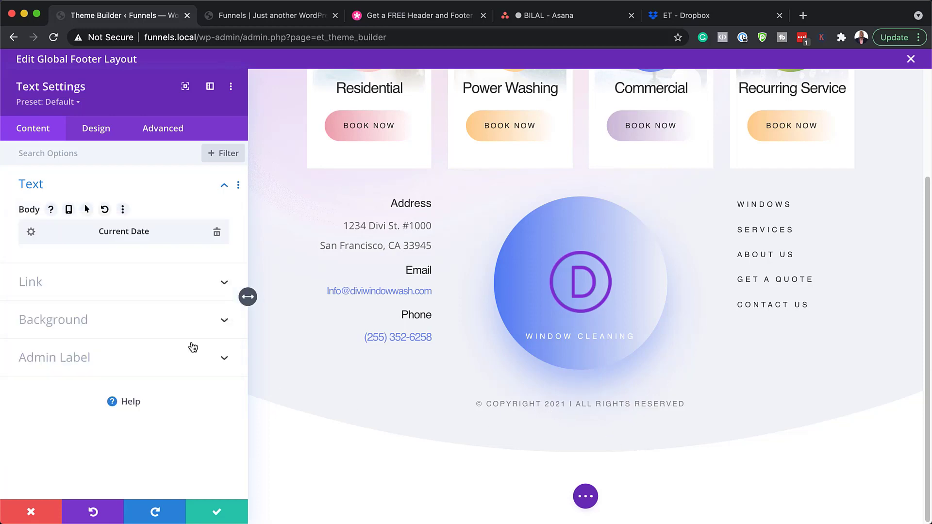
{"action": "left_click", "coordinate": [32, 514]}
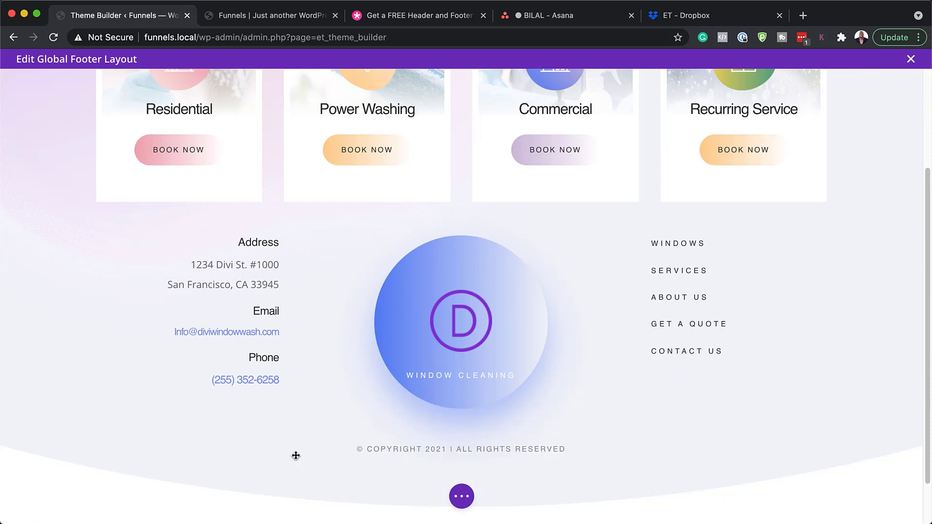
Step: Save and exit the global footer, then switch to the site's front page
{"action": "left_click", "coordinate": [911, 59]}
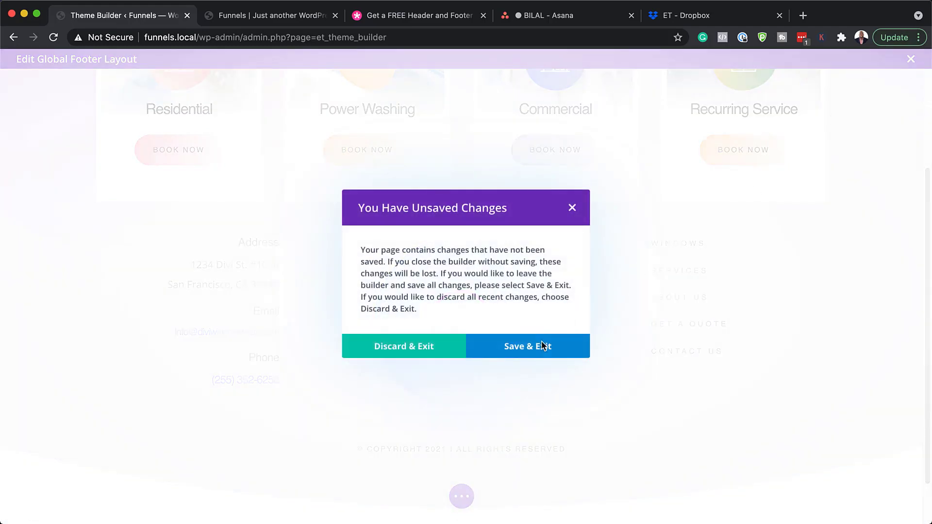
{"action": "left_click", "coordinate": [429, 348]}
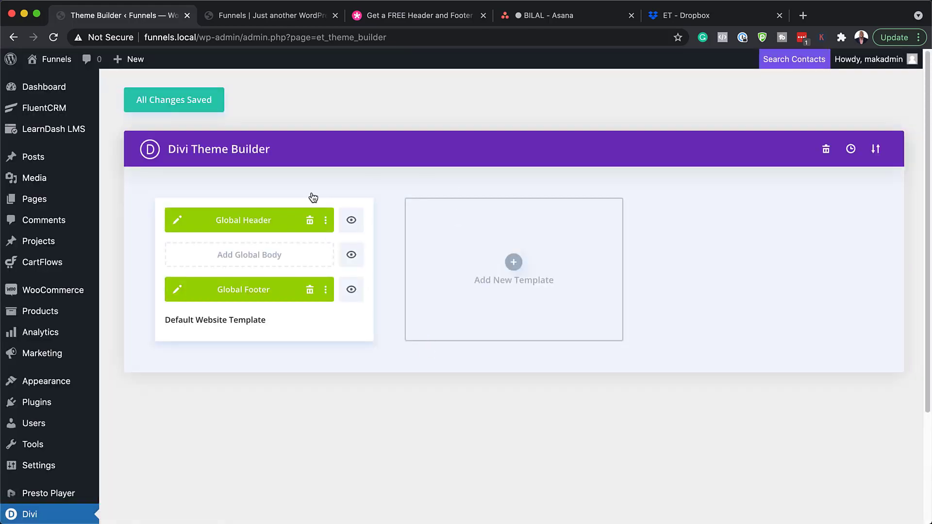
{"action": "left_click", "coordinate": [259, 16]}
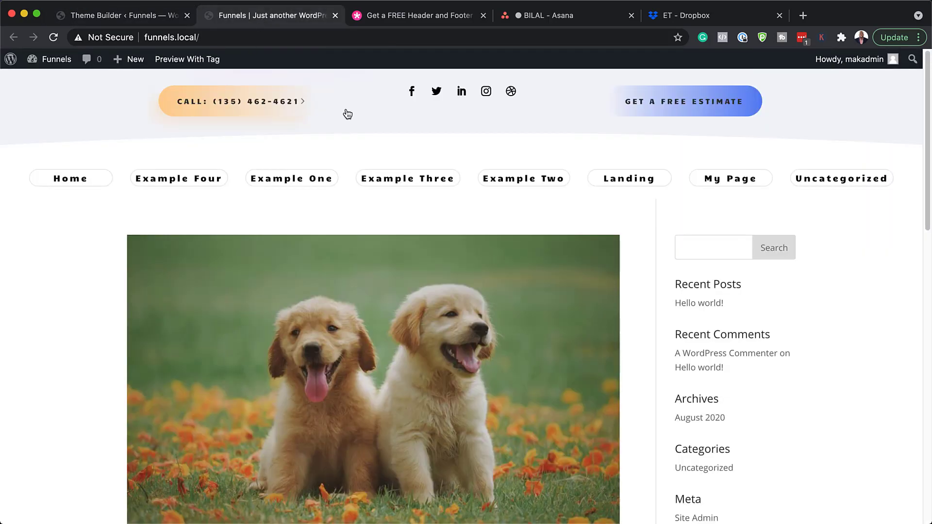
Step: Scroll the home page down to the new footer and back up to the header
{"action": "scroll", "coordinate": [386, 355], "scroll_direction": "down", "scroll_amount": 6}
{"action": "scroll", "coordinate": [385, 356], "scroll_direction": "down", "scroll_amount": 10}
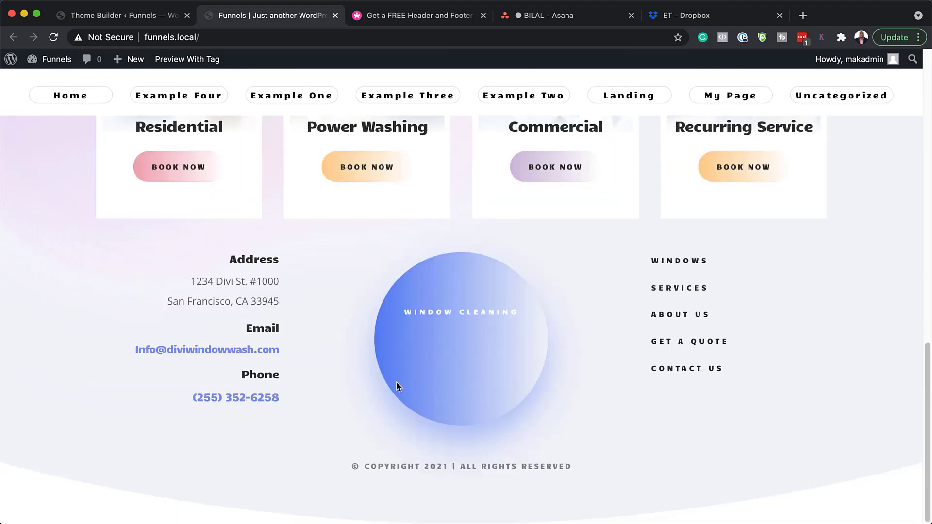
{"action": "scroll", "coordinate": [397, 383], "scroll_direction": "up", "scroll_amount": 10}
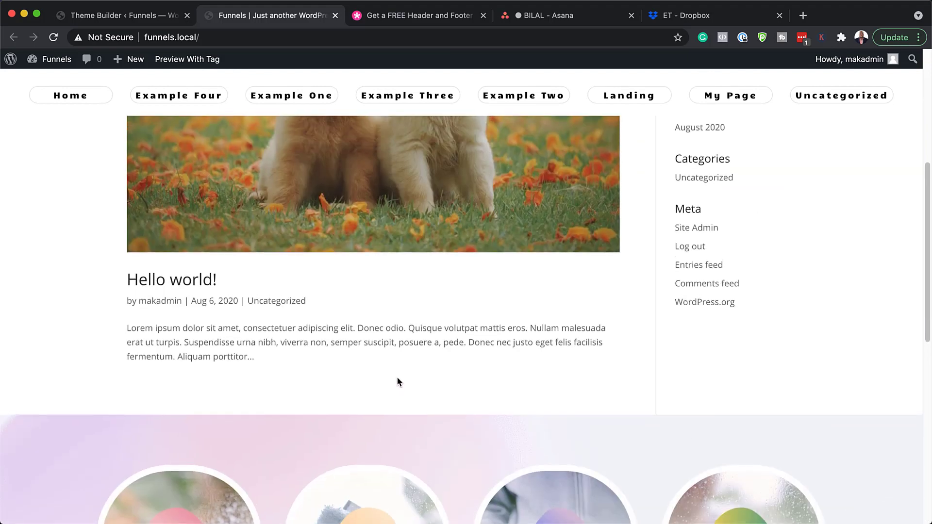
{"action": "scroll", "coordinate": [413, 236], "scroll_direction": "up", "scroll_amount": 5}
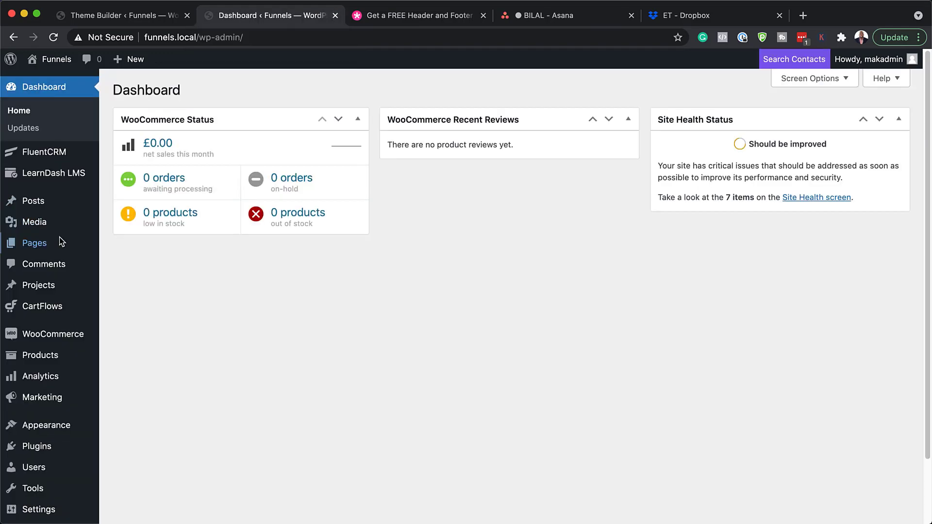
Step: From All Pages, open the About Us draft with Edit With Divi
{"action": "mouse_move", "coordinate": [43, 246]}
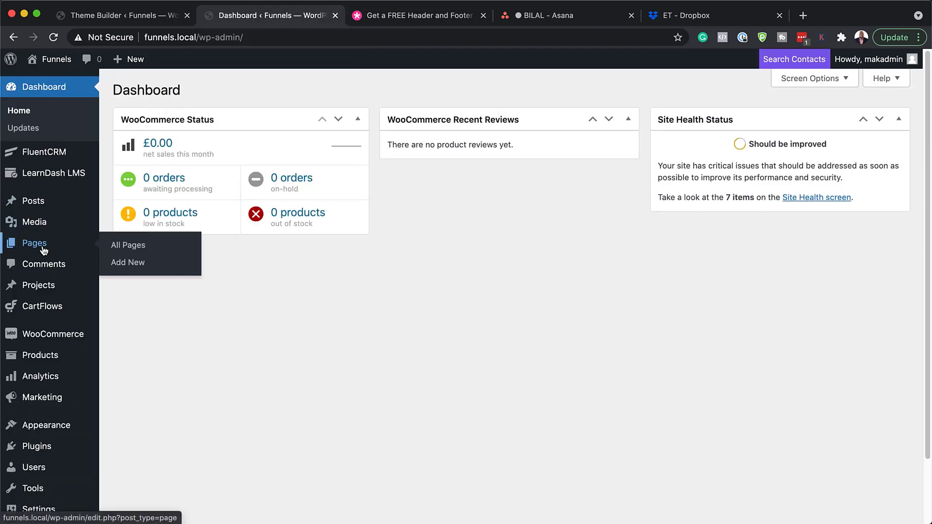
{"action": "left_click", "coordinate": [138, 249]}
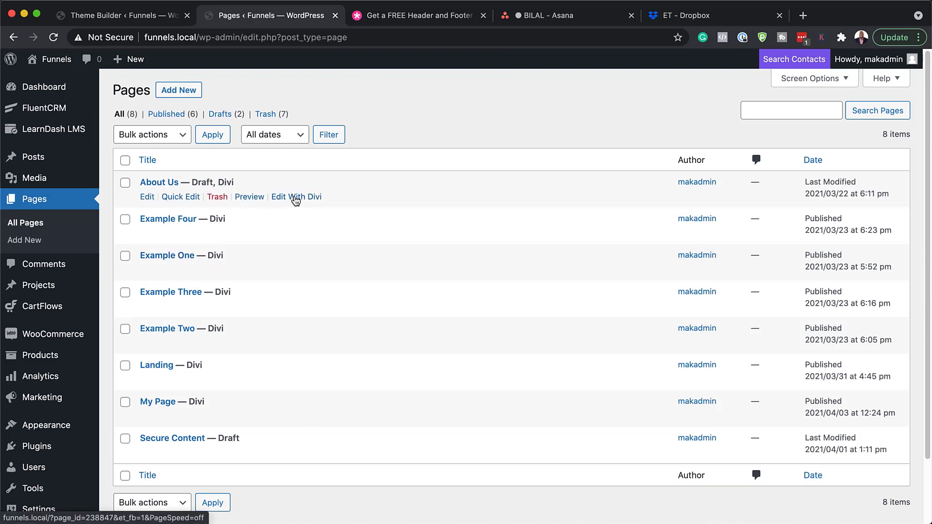
{"action": "left_click", "coordinate": [296, 197]}
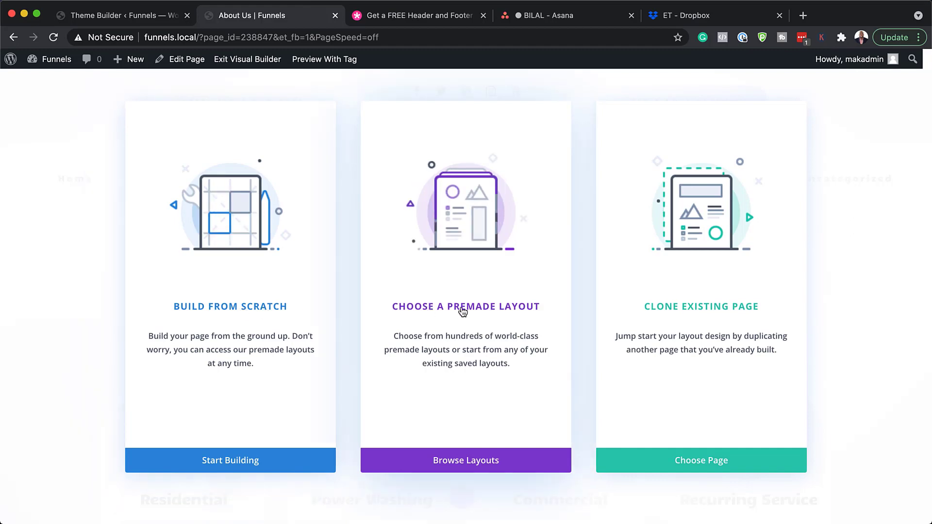
Step: Browse the premade layouts and apply Window Cleaning Landing Page to About Us
{"action": "left_click", "coordinate": [463, 312]}
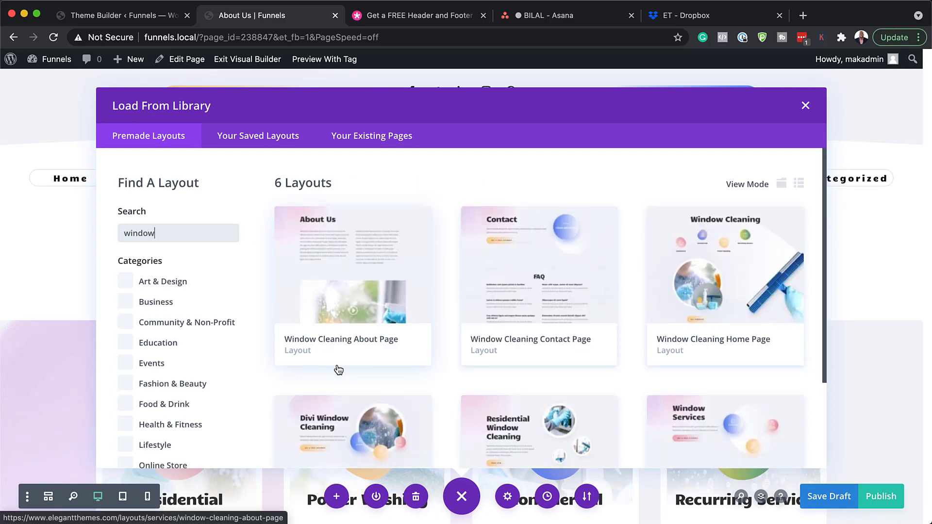
{"action": "scroll", "coordinate": [394, 340], "scroll_direction": "down", "scroll_amount": 5}
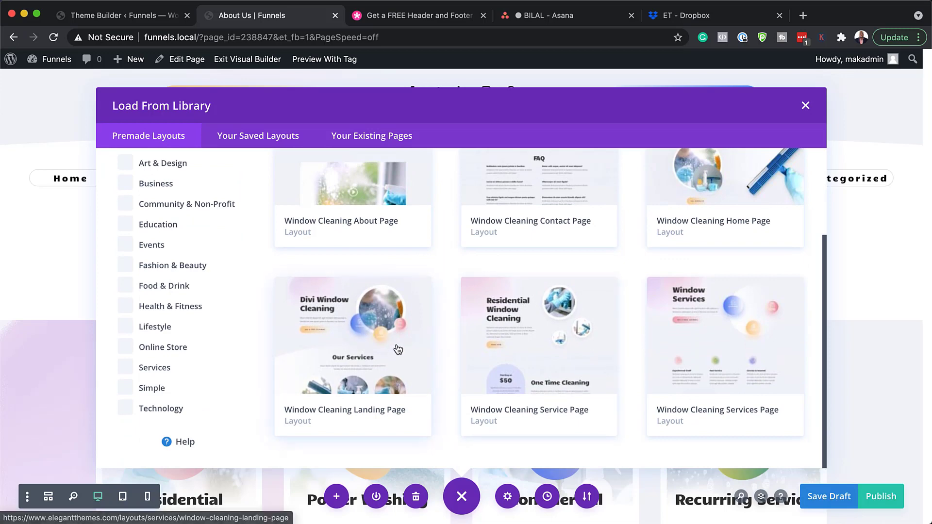
{"action": "scroll", "coordinate": [402, 344], "scroll_direction": "up", "scroll_amount": 1}
{"action": "scroll", "coordinate": [403, 315], "scroll_direction": "up", "scroll_amount": 3}
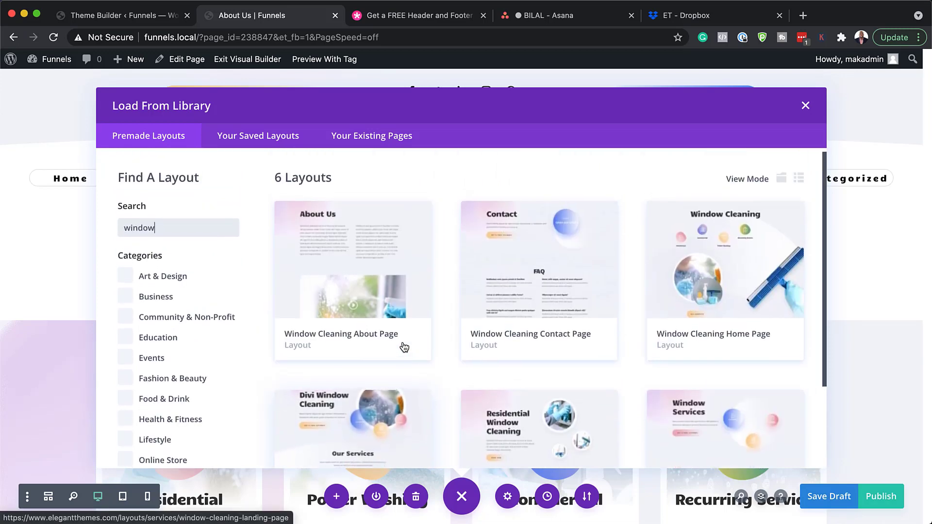
{"action": "scroll", "coordinate": [377, 350], "scroll_direction": "down", "scroll_amount": 4}
{"action": "left_click", "coordinate": [377, 349]}
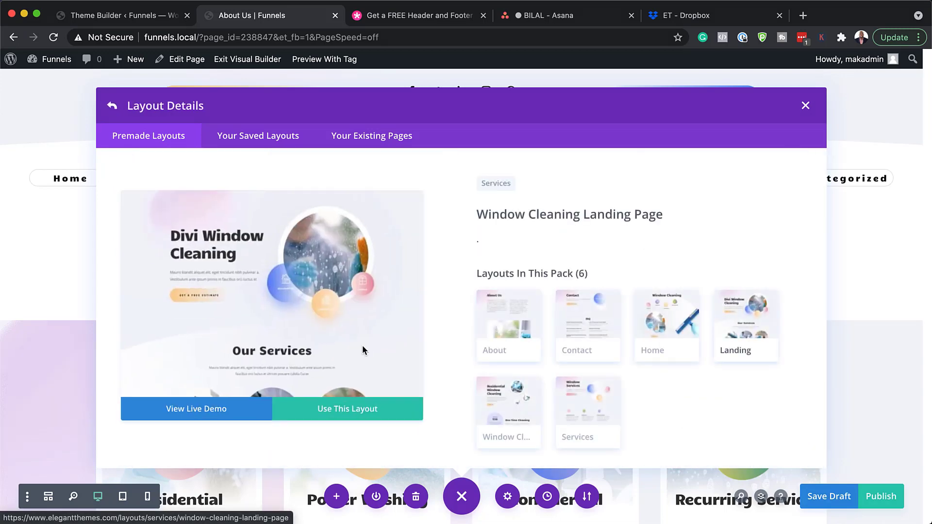
{"action": "left_click", "coordinate": [369, 409]}
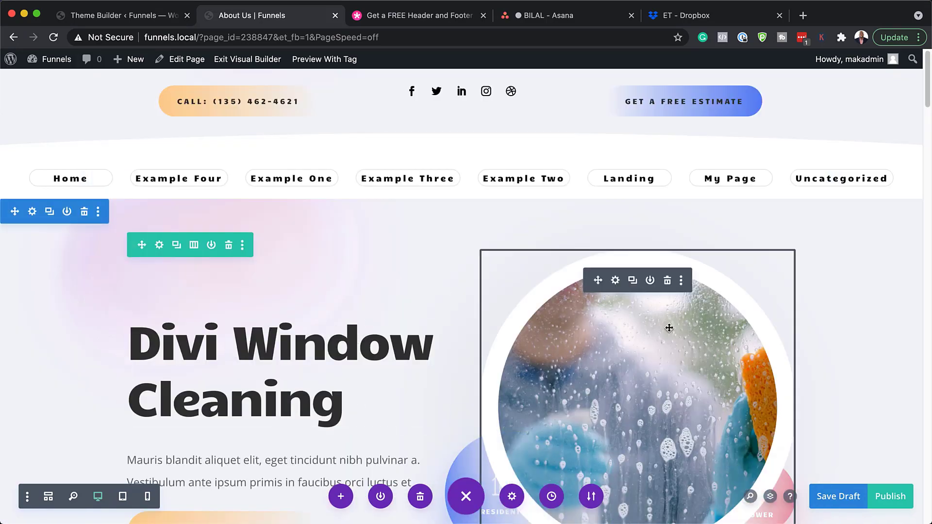
Step: Publish the About Us page and exit the Visual Builder to the live page
{"action": "scroll", "coordinate": [668, 327], "scroll_direction": "down", "scroll_amount": 8}
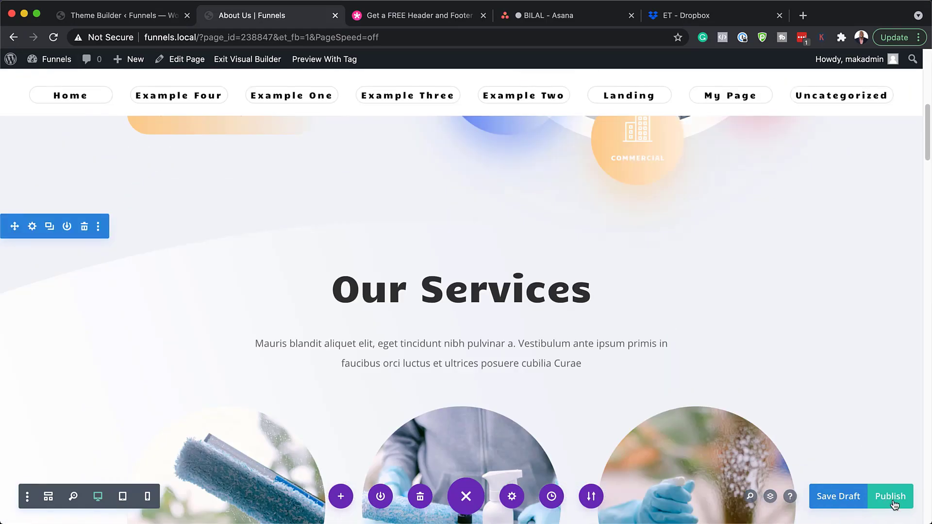
{"action": "left_click", "coordinate": [895, 504]}
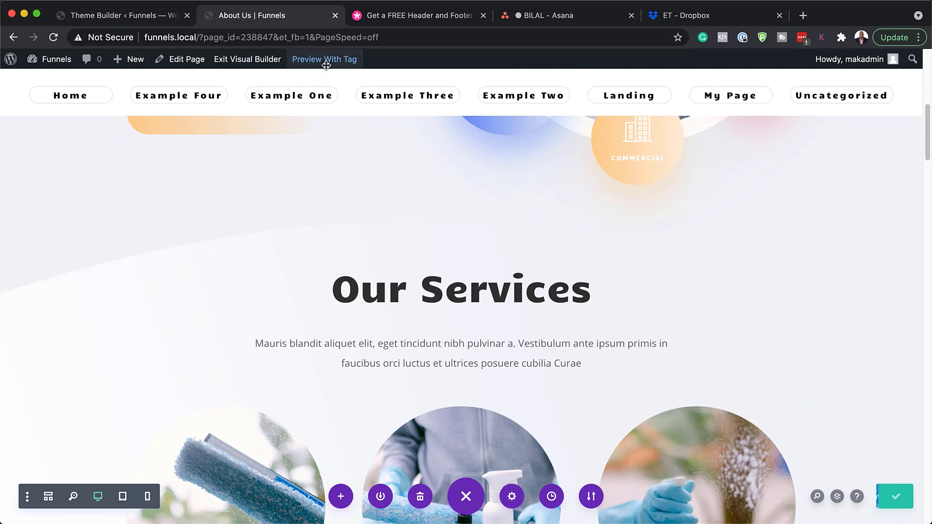
{"action": "scroll", "coordinate": [547, 271], "scroll_direction": "up", "scroll_amount": 10}
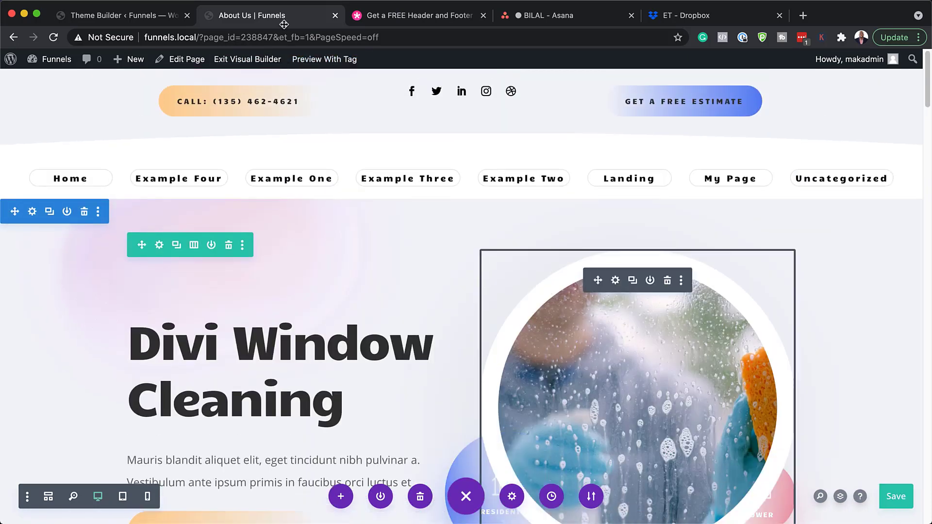
{"action": "left_click", "coordinate": [250, 60]}
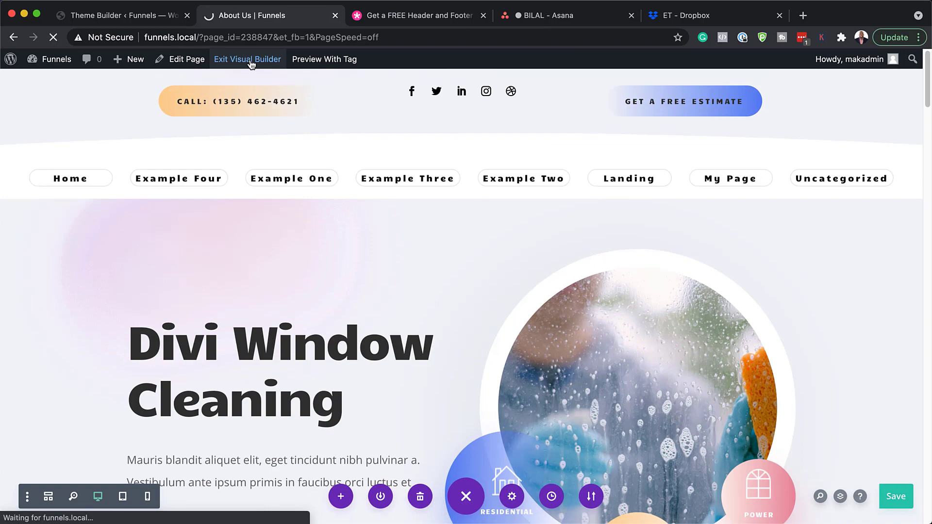
{"action": "scroll", "coordinate": [586, 229], "scroll_direction": "down", "scroll_amount": 5}
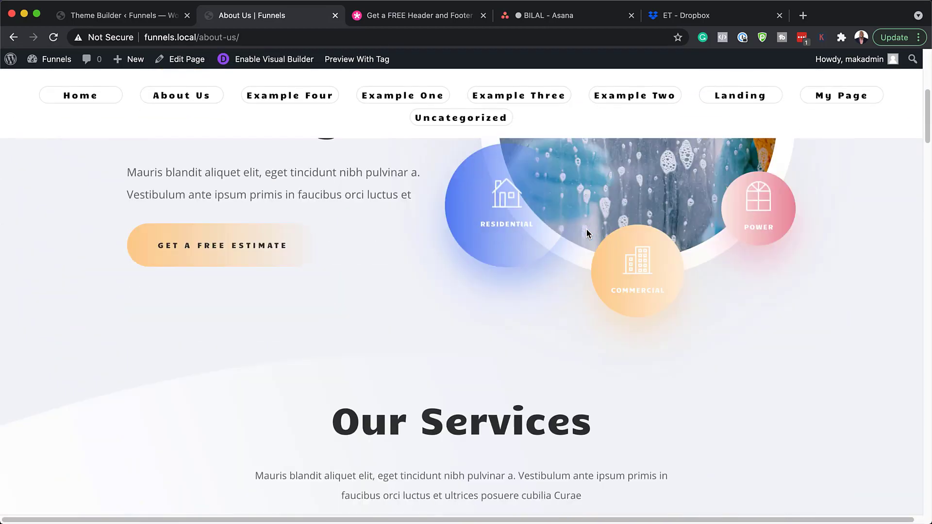
{"action": "scroll", "coordinate": [587, 233], "scroll_direction": "down", "scroll_amount": 10}
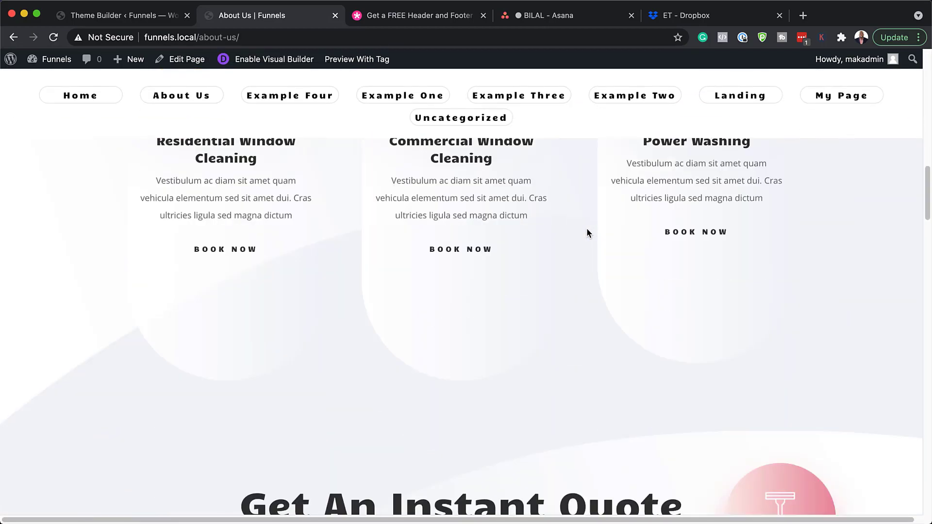
{"action": "scroll", "coordinate": [587, 234], "scroll_direction": "down", "scroll_amount": 15}
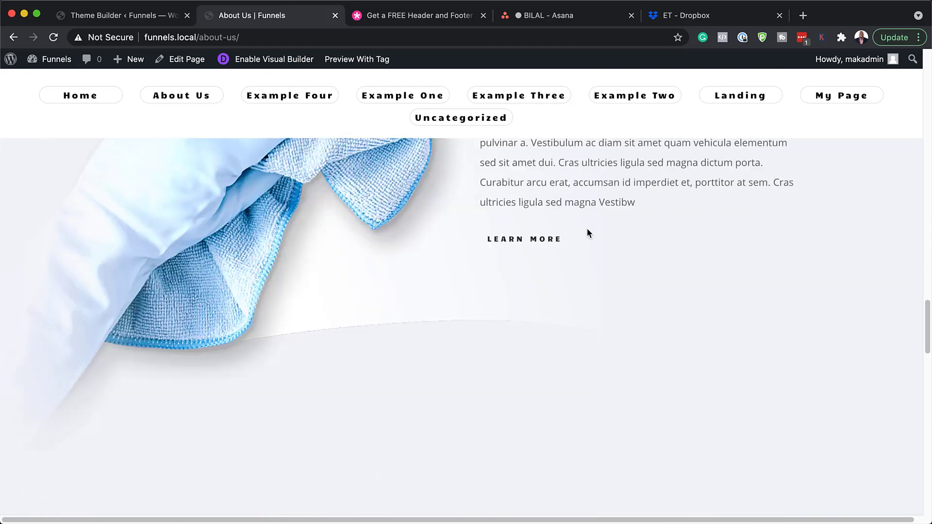
{"action": "scroll", "coordinate": [587, 233], "scroll_direction": "down", "scroll_amount": 20}
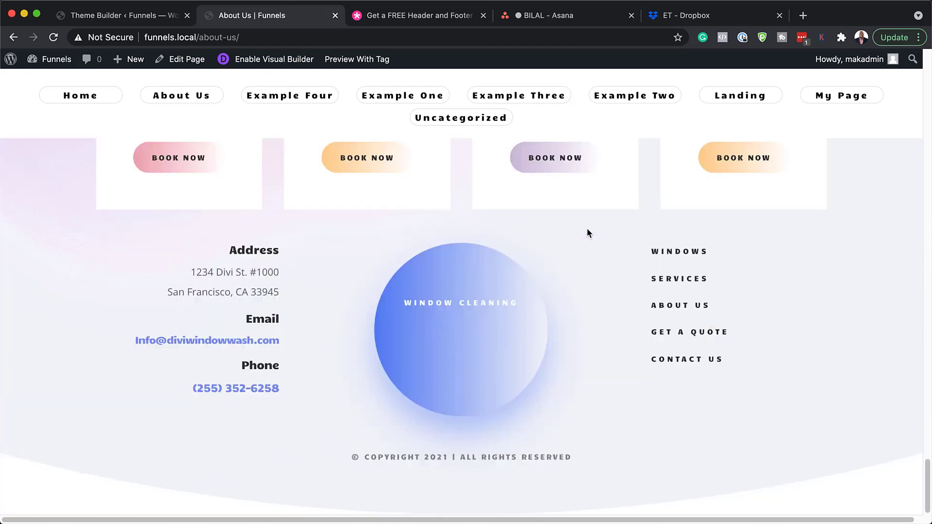
{"action": "scroll", "coordinate": [587, 227], "scroll_direction": "up", "scroll_amount": 20}
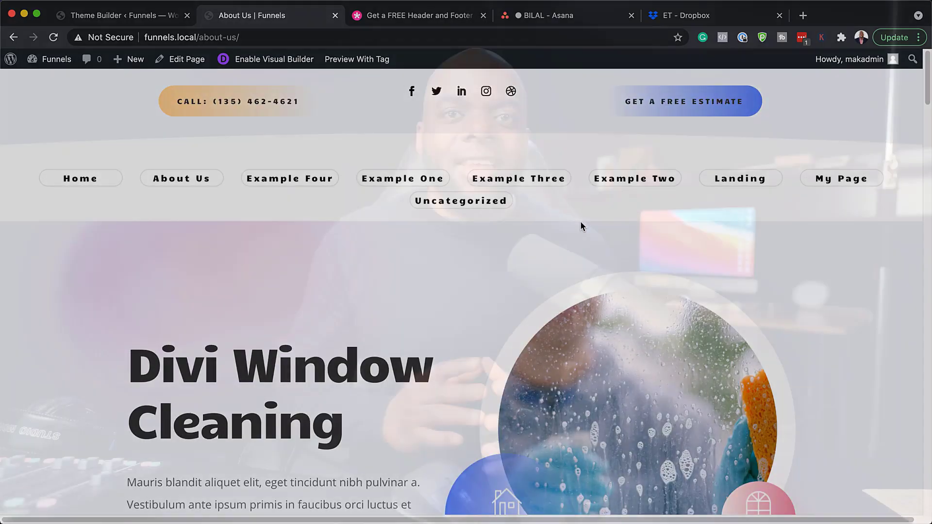